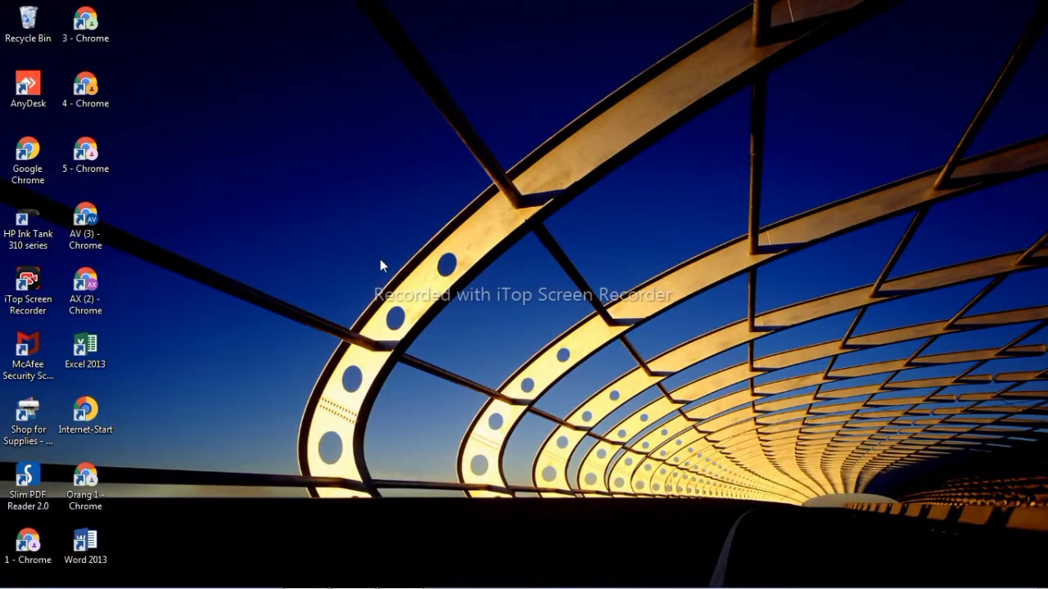
- Refresh the Windows desktop several times from its right-click menu
right_click(380, 258)
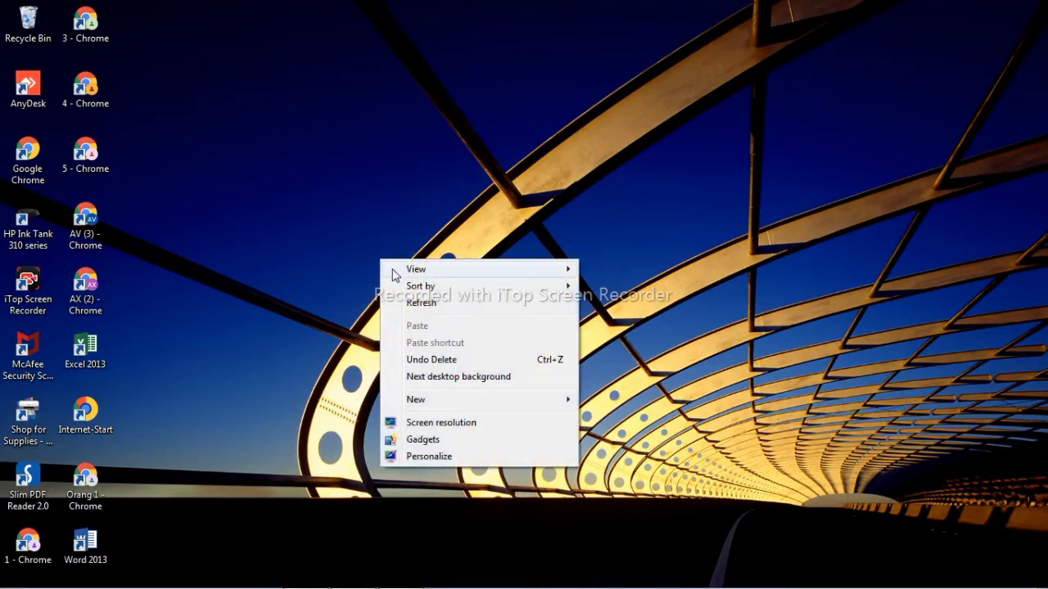
right_click(302, 174)
click(363, 215)
right_click(343, 146)
click(391, 188)
right_click(402, 125)
click(410, 167)
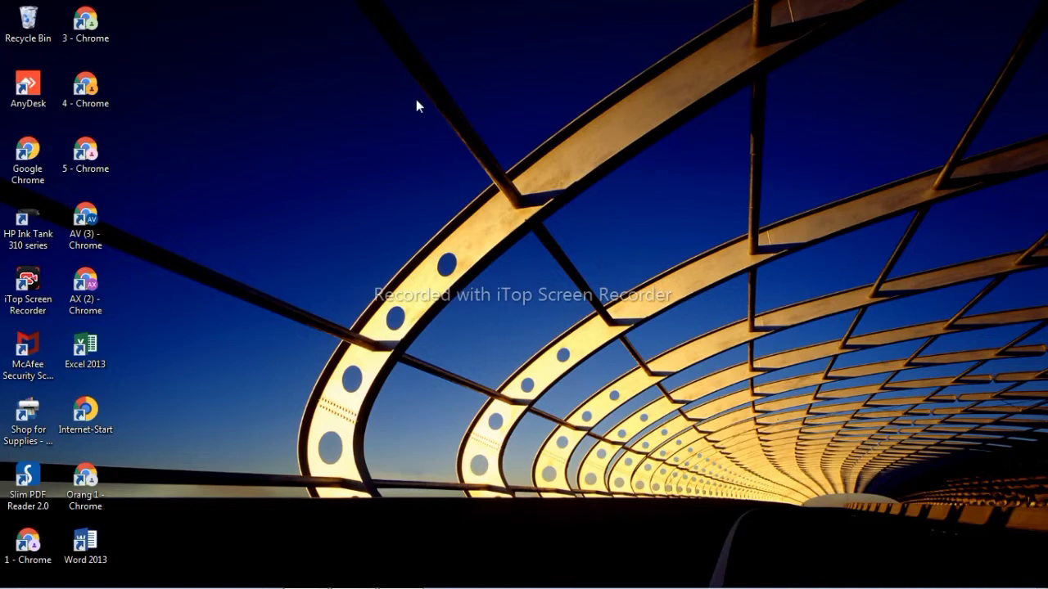
- Download the signature photo from the WhatsApp chat and show it in the Downloads folder
mouse_move(403, 575)
click(404, 575)
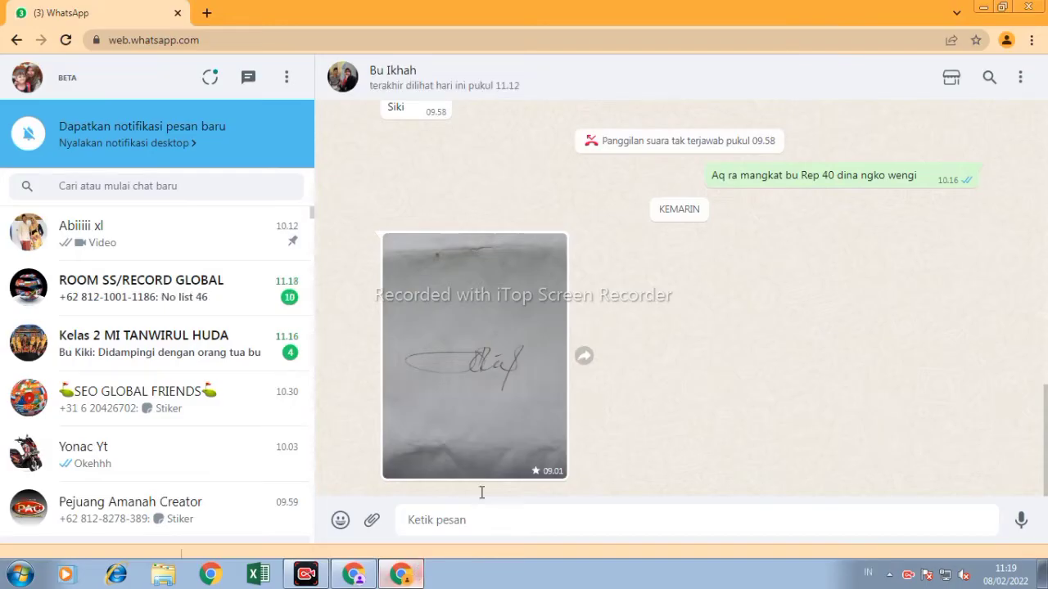
click(556, 244)
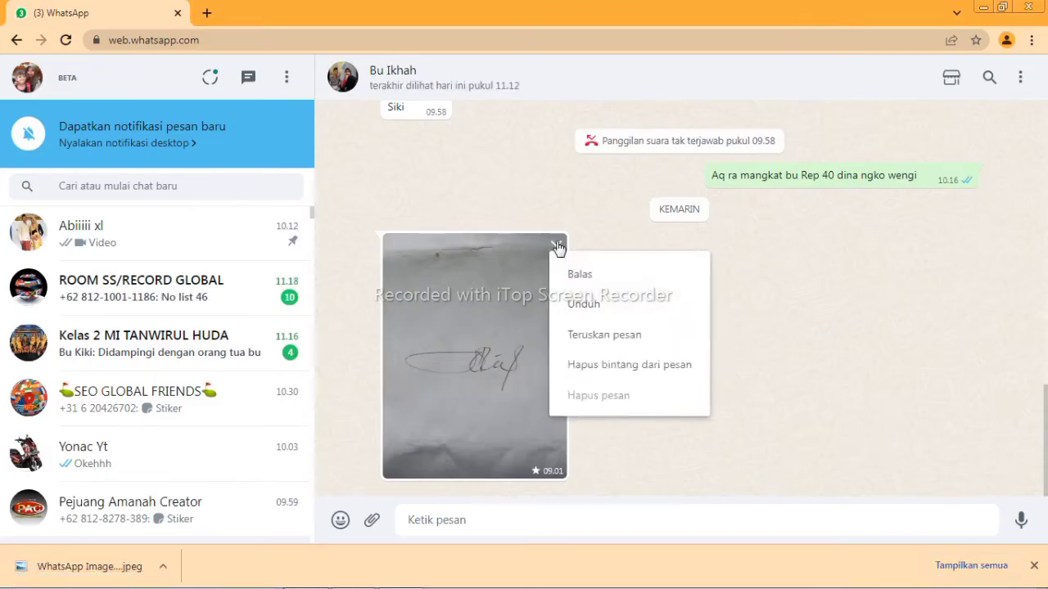
click(596, 309)
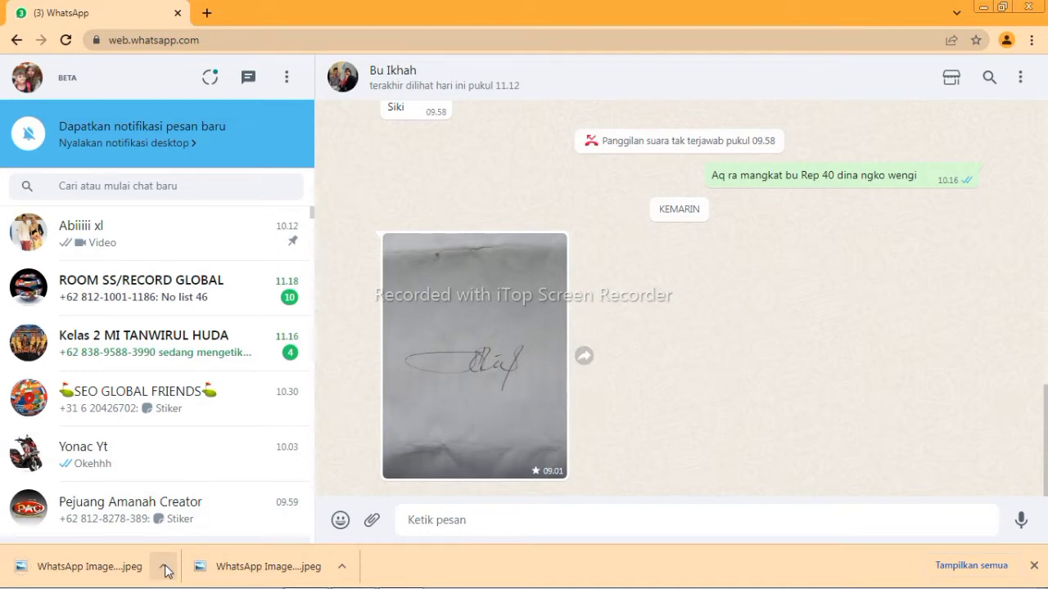
click(165, 567)
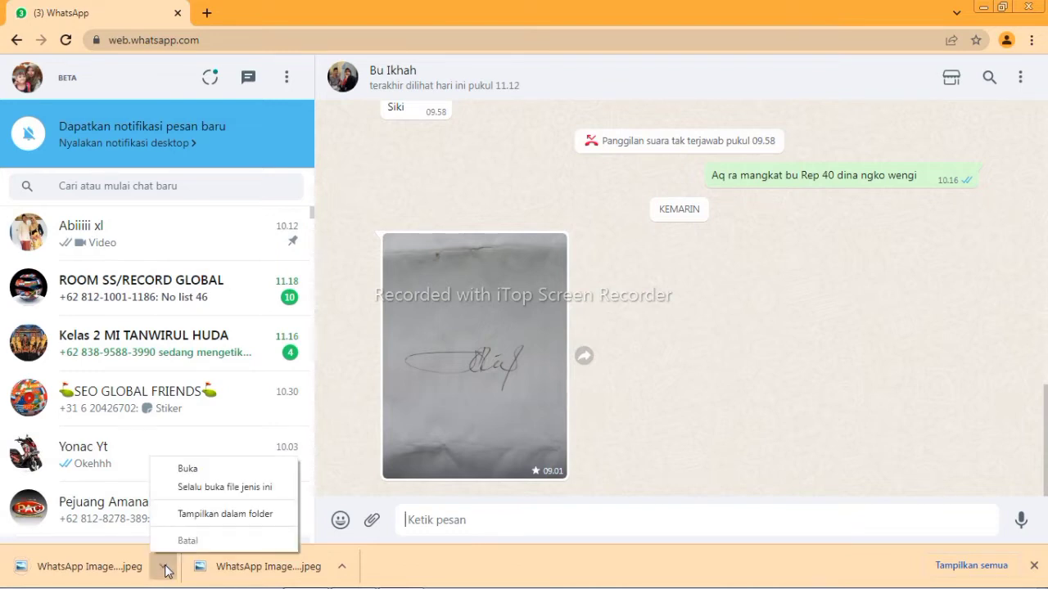
click(227, 519)
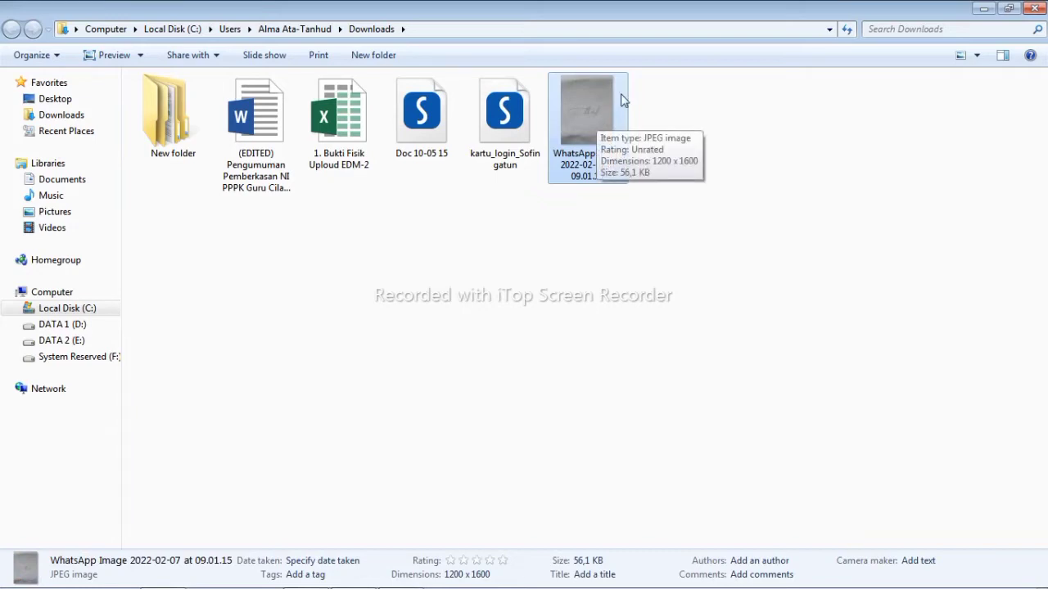
- Cut the WhatsApp image and paste it into Documents, then cancel because a copy already exists
right_click(610, 143)
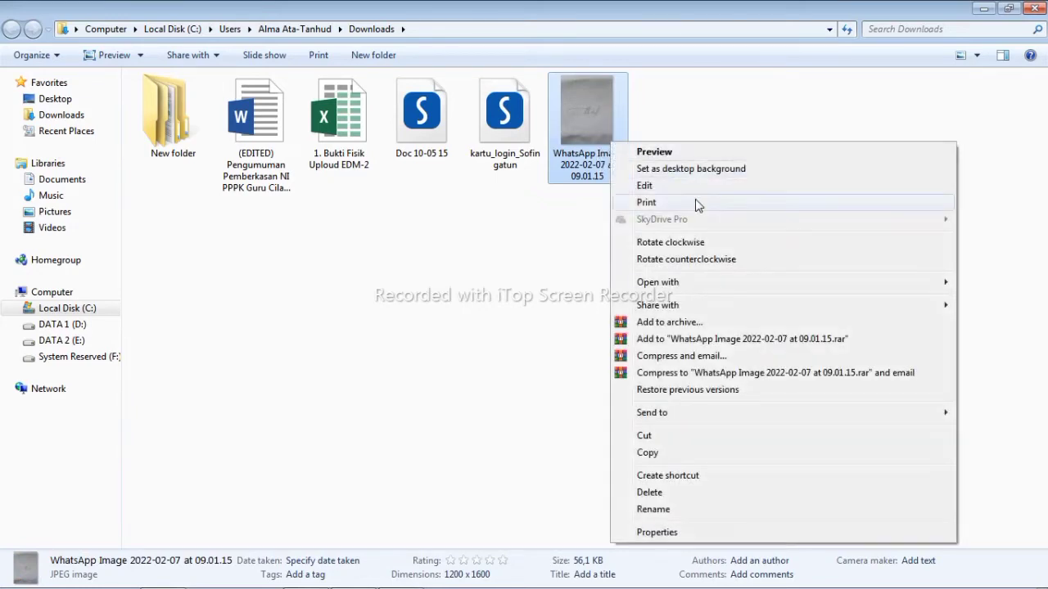
click(644, 436)
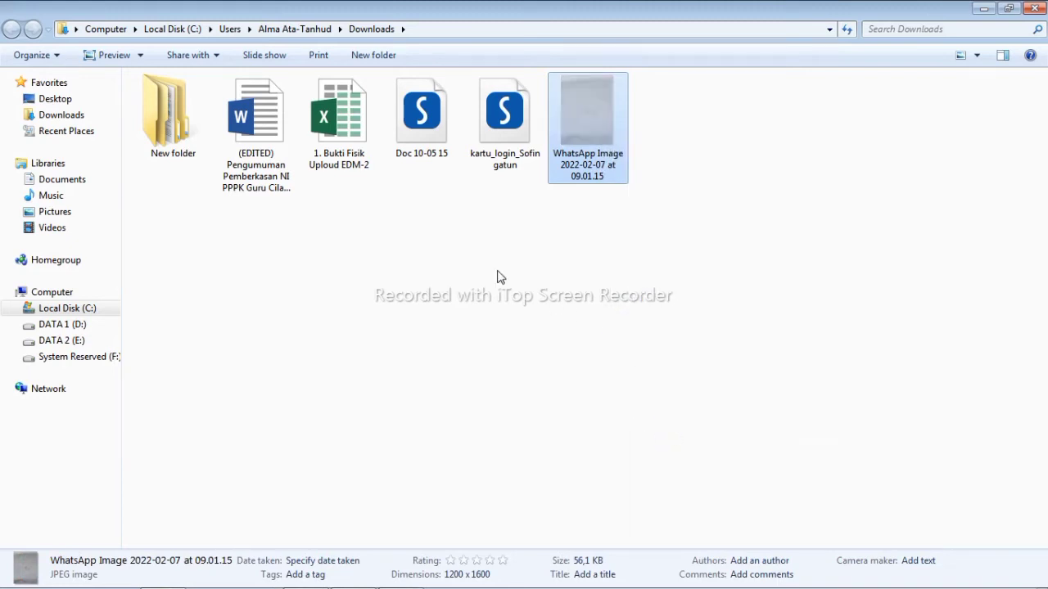
click(66, 180)
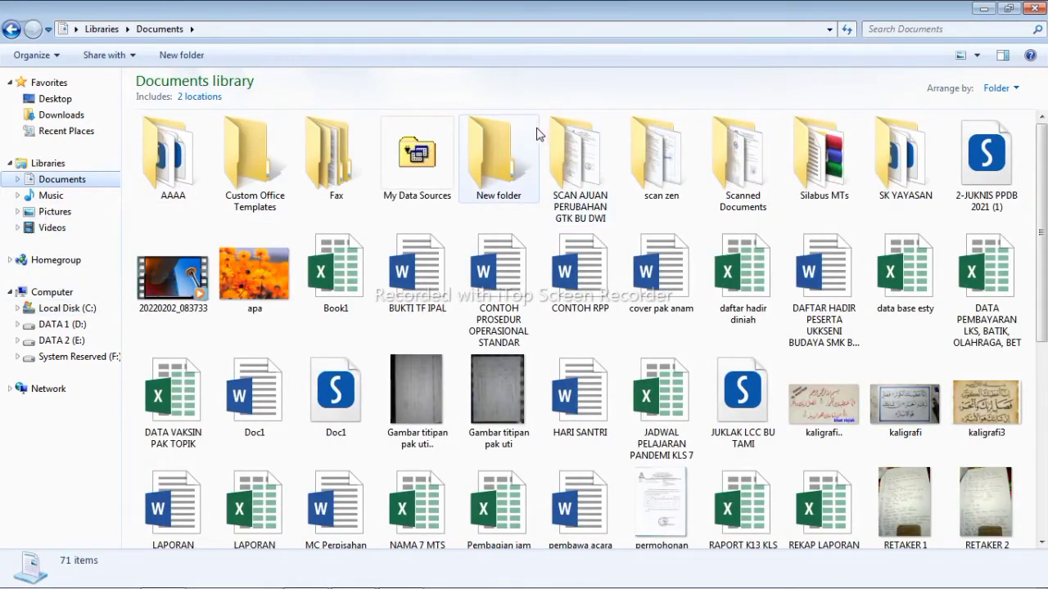
right_click(792, 220)
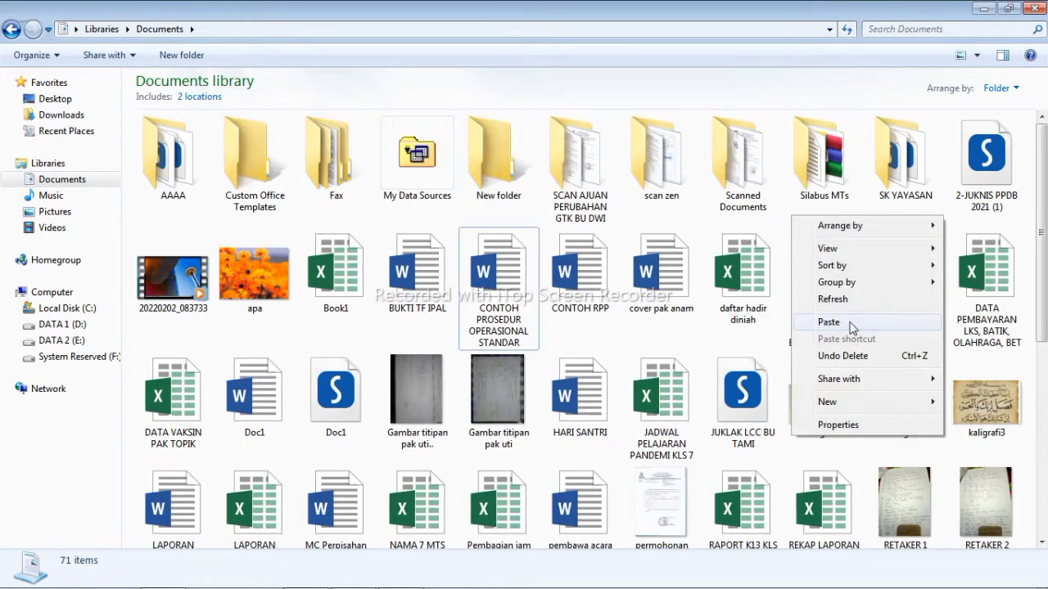
click(851, 326)
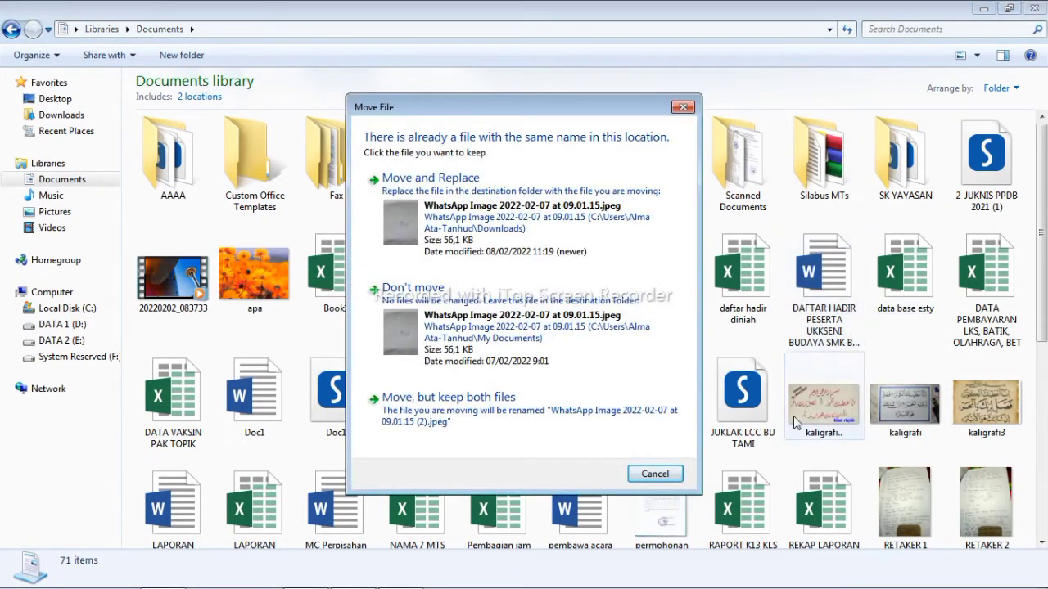
click(654, 475)
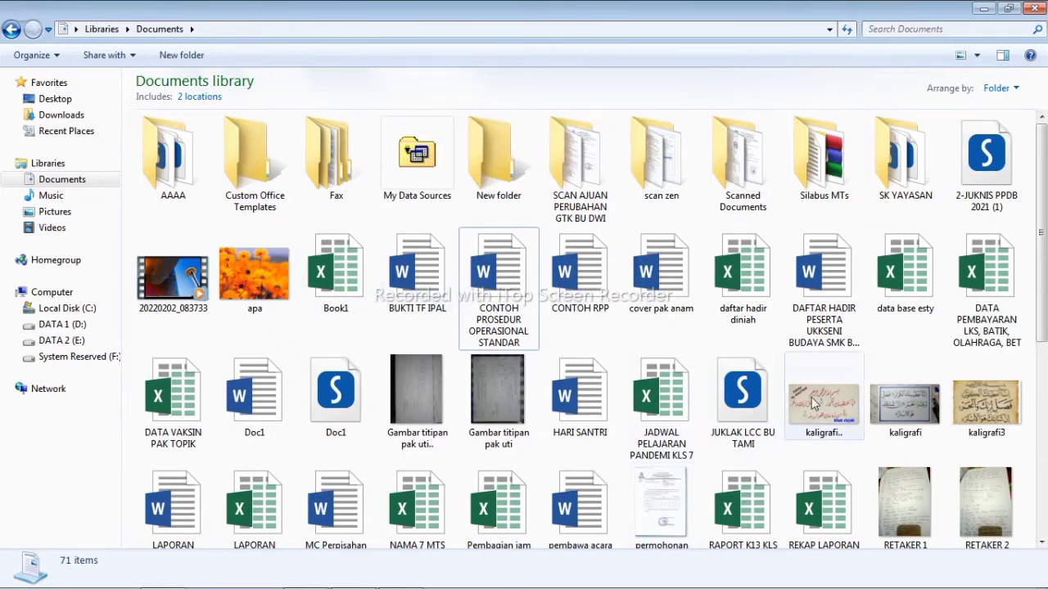
- Open 'WhatsApp Image 2022-02-07 at 09.01.15' from Documents in Paint
scroll(692, 361, down, 5)
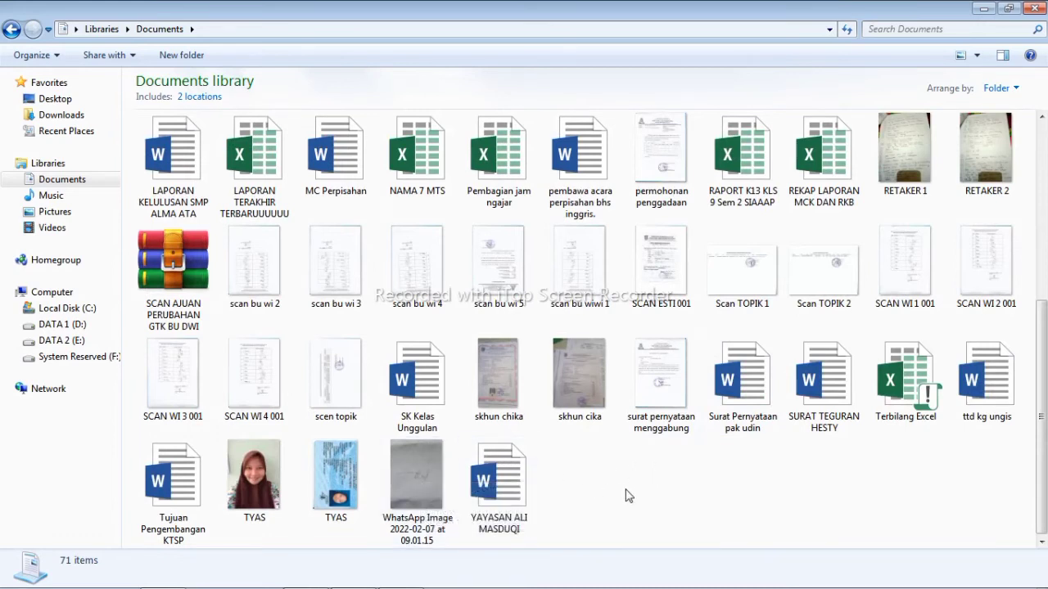
mouse_move(416, 474)
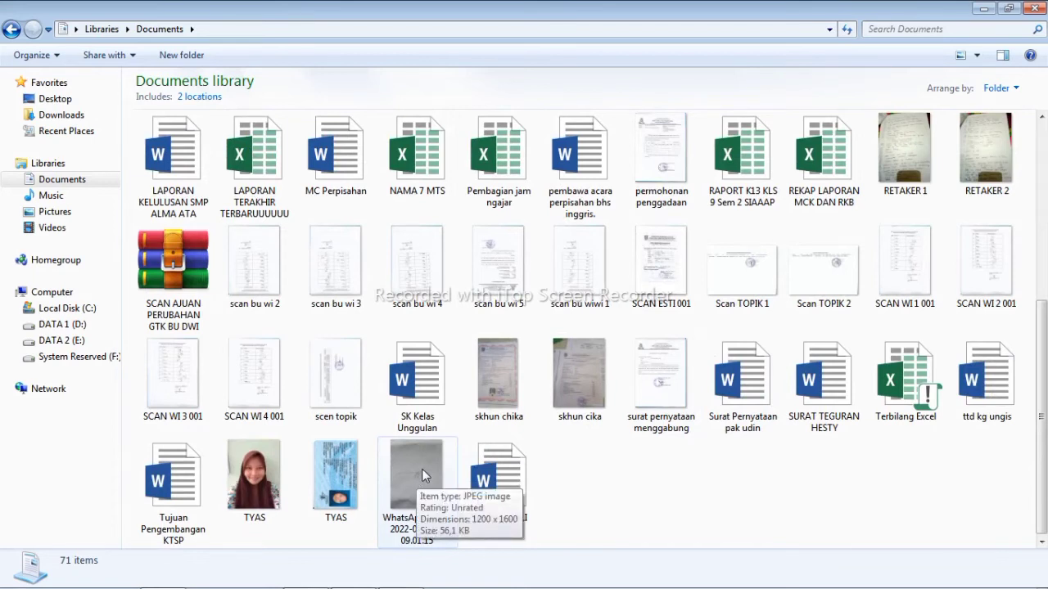
click(433, 479)
right_click(433, 484)
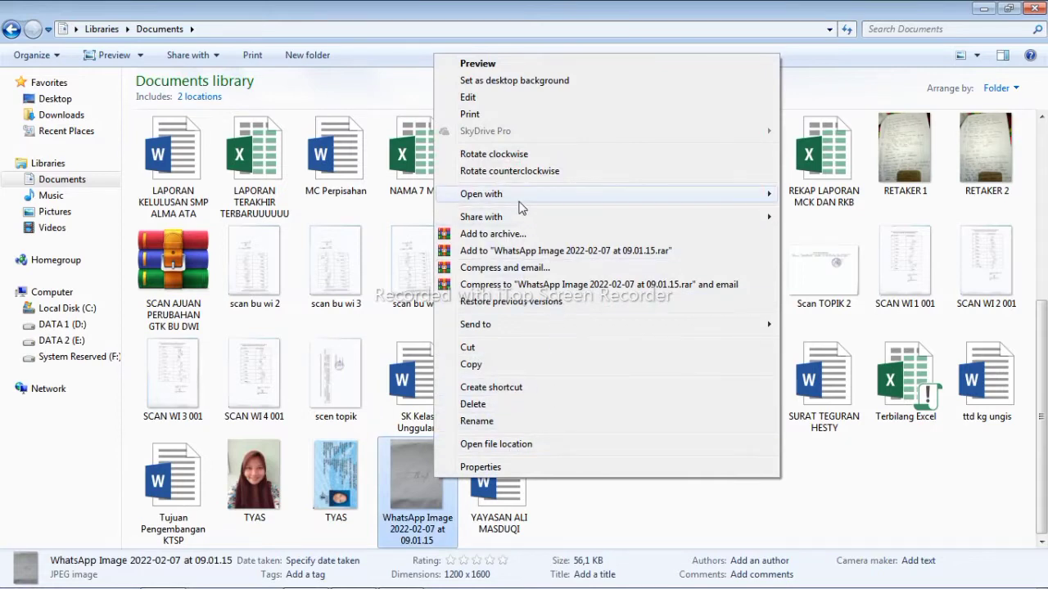
mouse_move(520, 199)
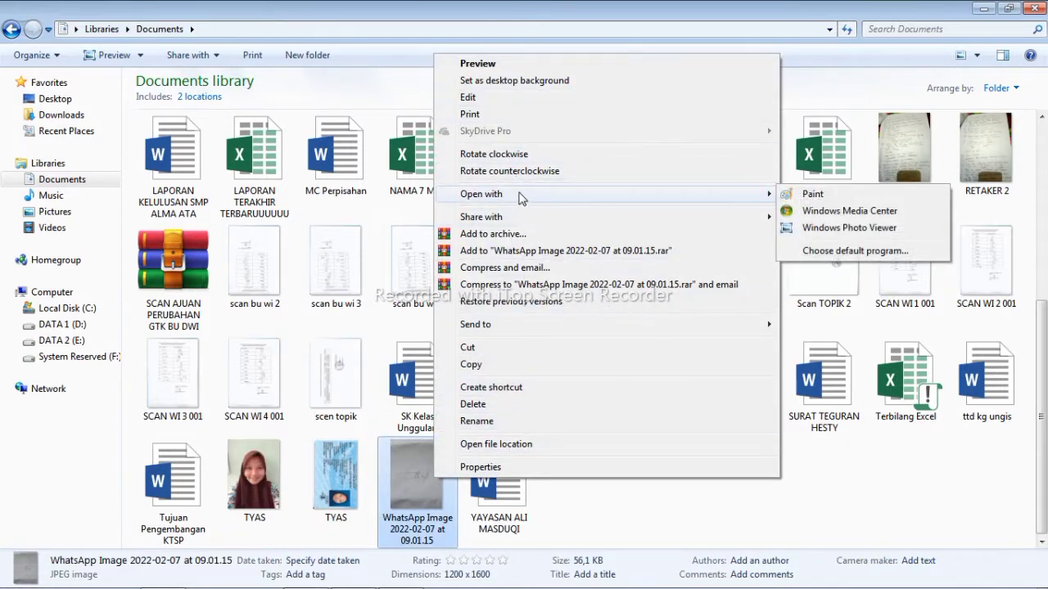
mouse_move(753, 202)
click(818, 193)
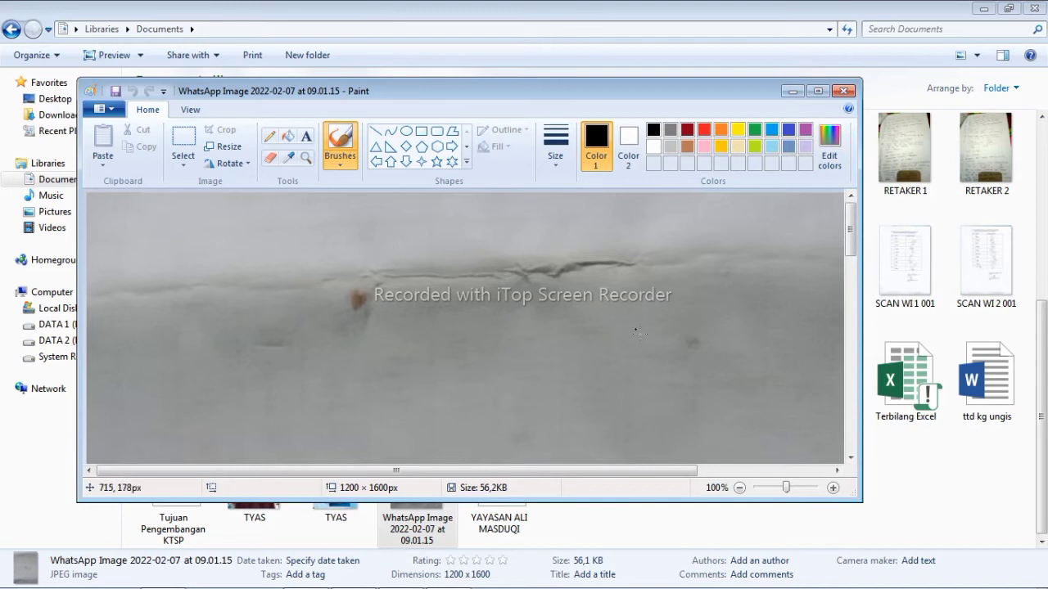
- Zoom the 1200 x 1600px photo out to 25% and select the entire picture
click(781, 489)
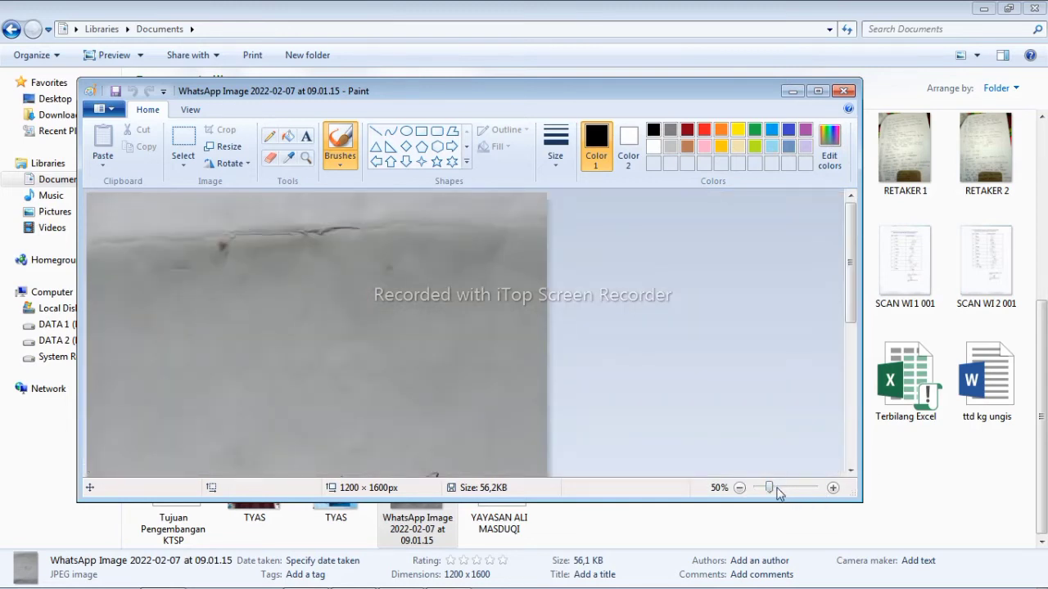
click(760, 488)
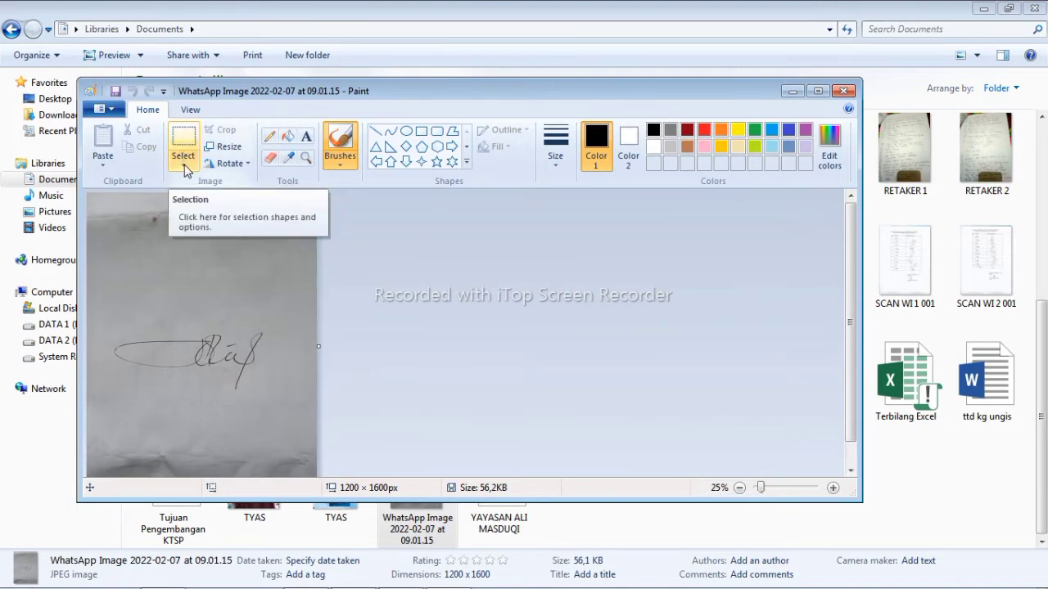
click(186, 169)
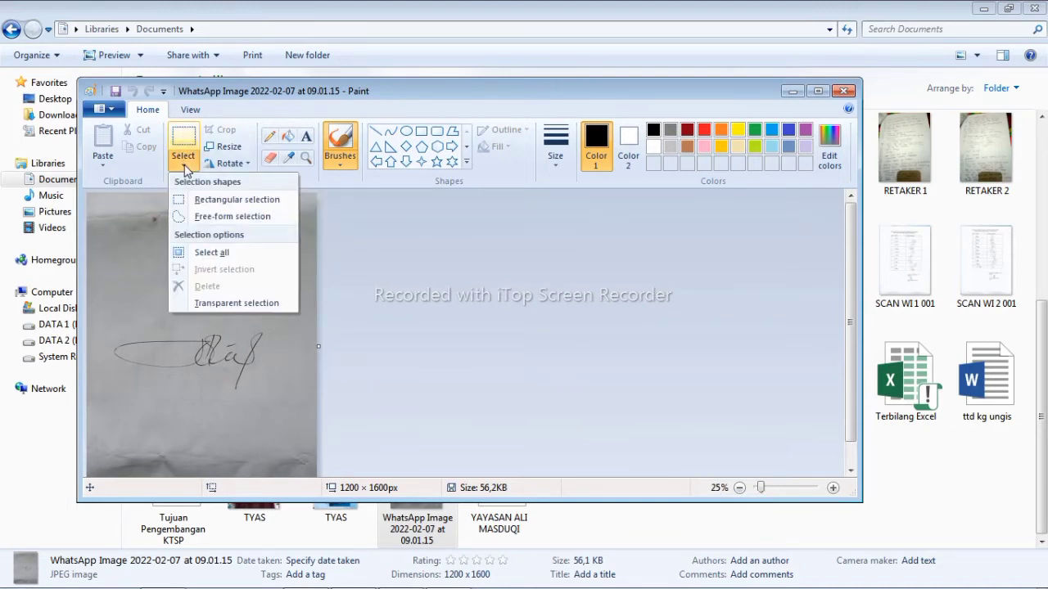
click(229, 255)
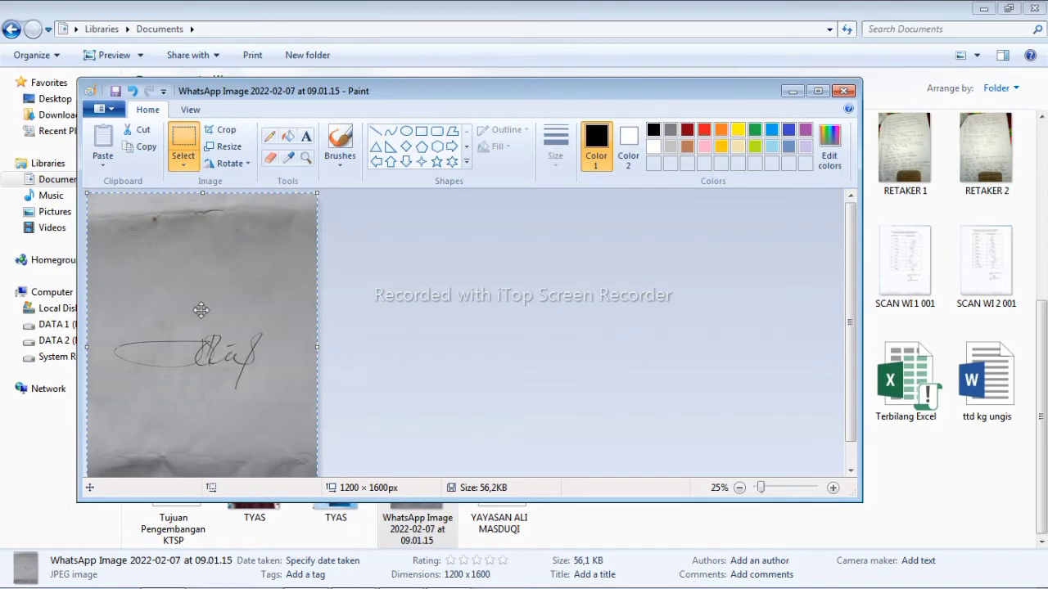
- Cut an 861 x 393px rectangle around the handwritten signature to the clipboard
click(113, 305)
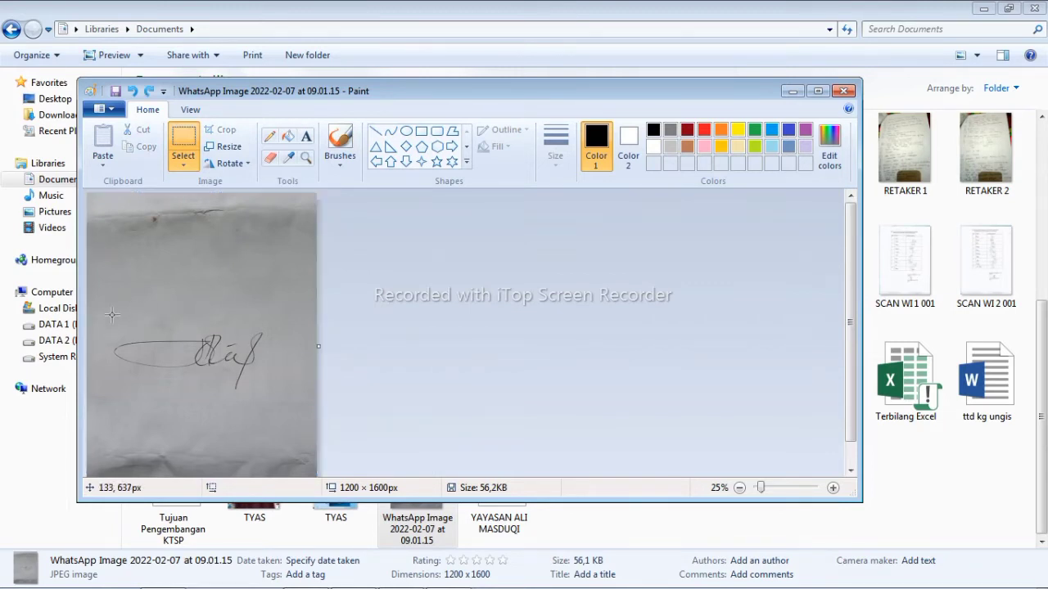
drag(114, 316, 280, 406)
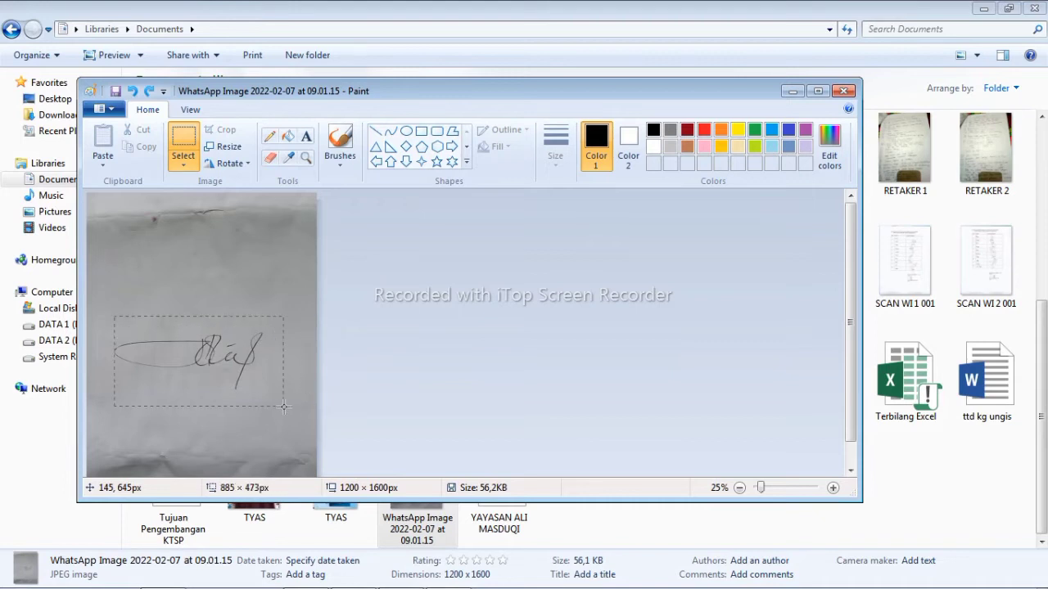
drag(280, 406, 279, 391)
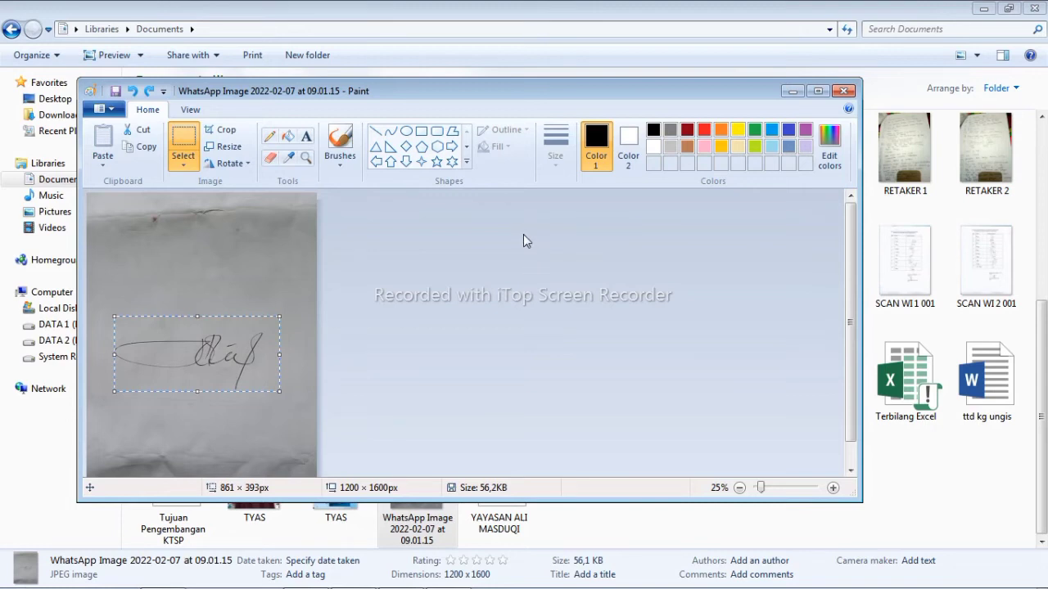
right_click(249, 346)
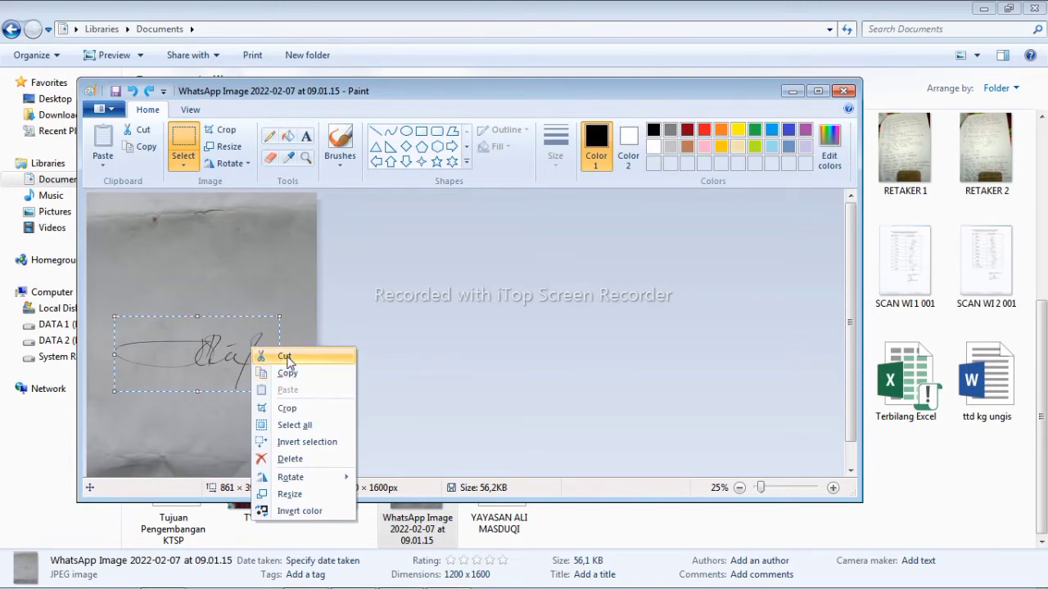
click(287, 357)
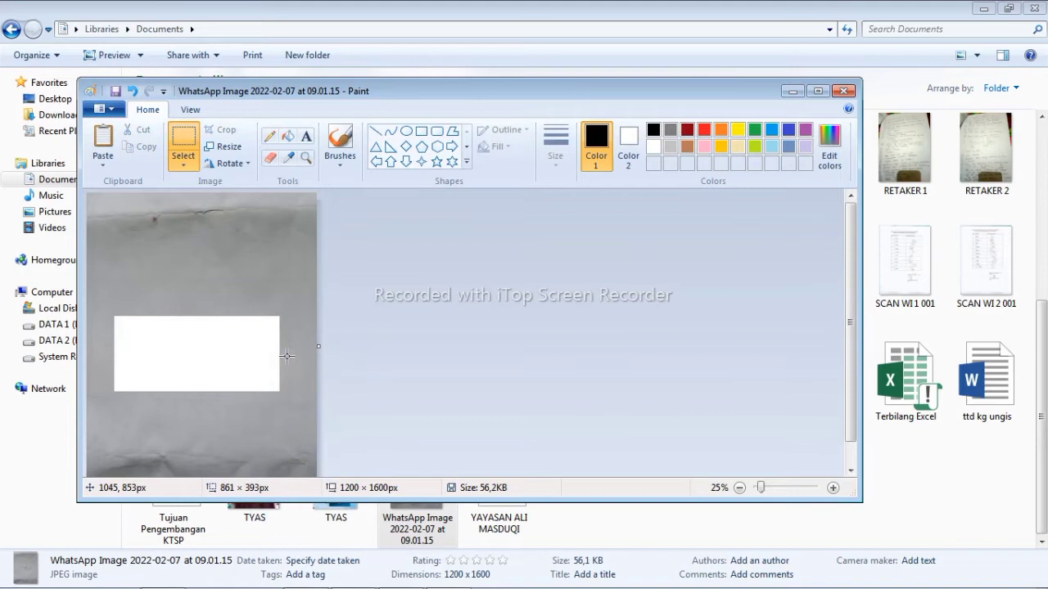
- Close Paint and start a blank Word document, dismissing the activation notice
click(847, 93)
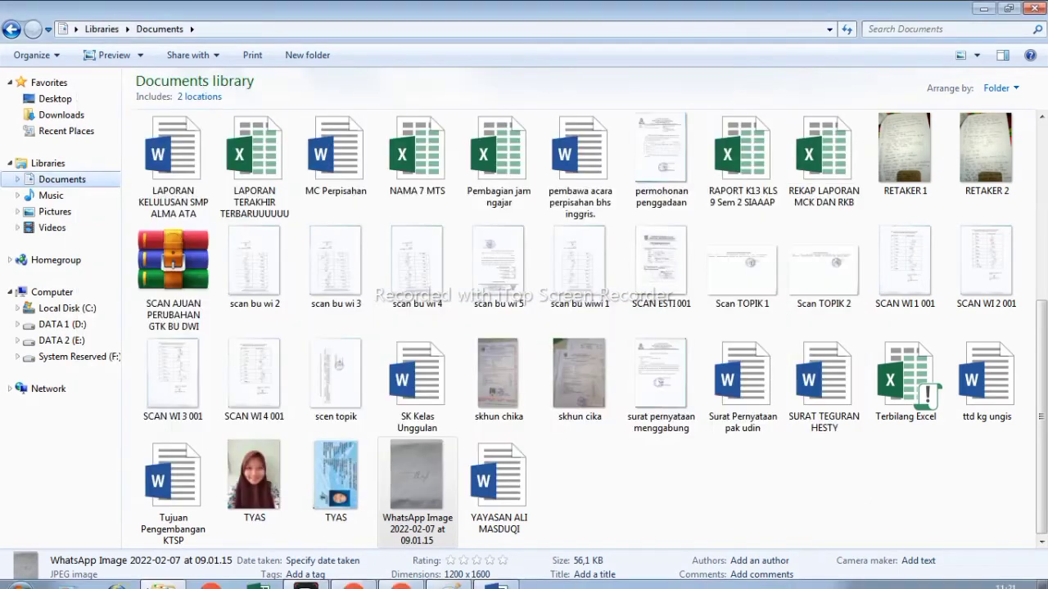
click(496, 575)
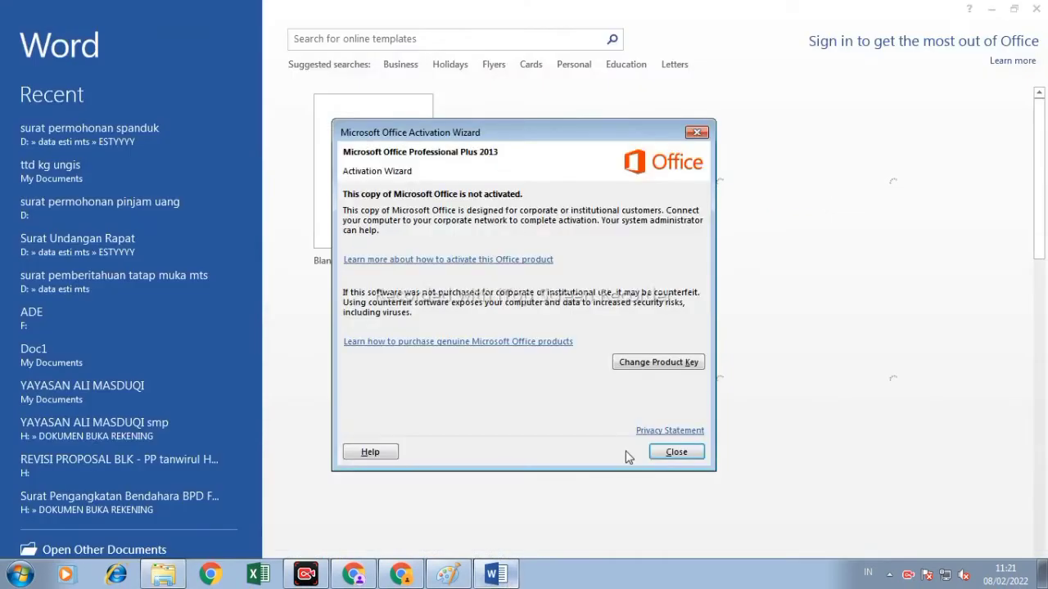
click(676, 519)
click(379, 188)
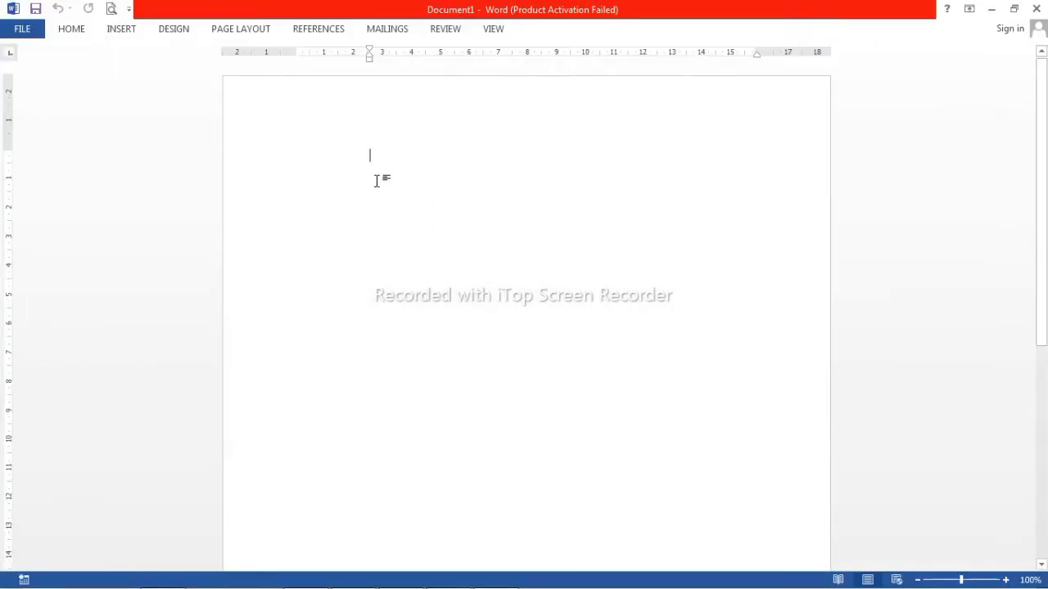
- Paste the signature image onto the blank page and select it
right_click(436, 164)
click(471, 232)
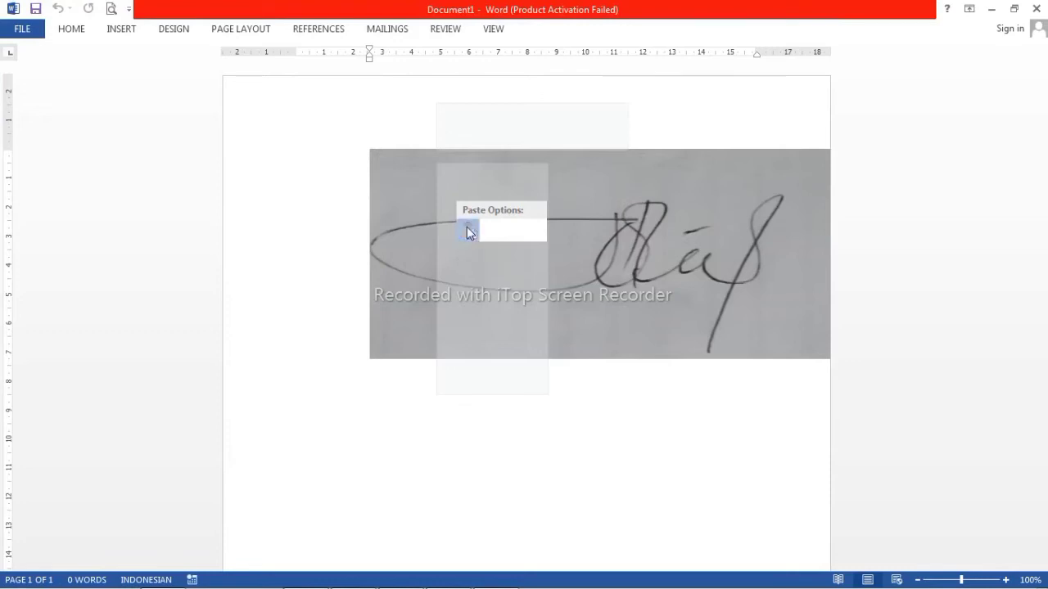
click(561, 154)
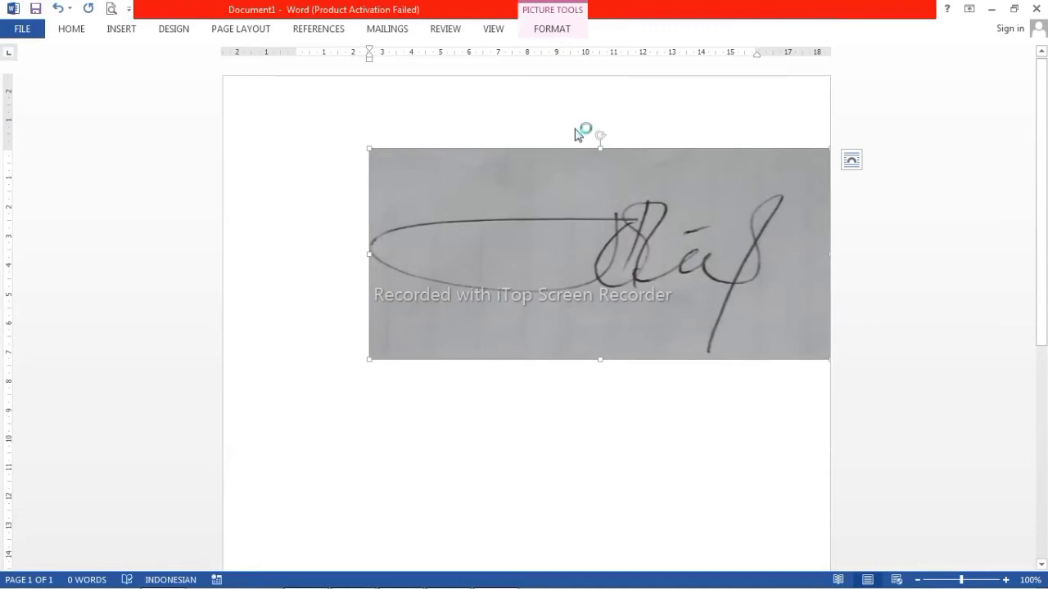
right_click(665, 176)
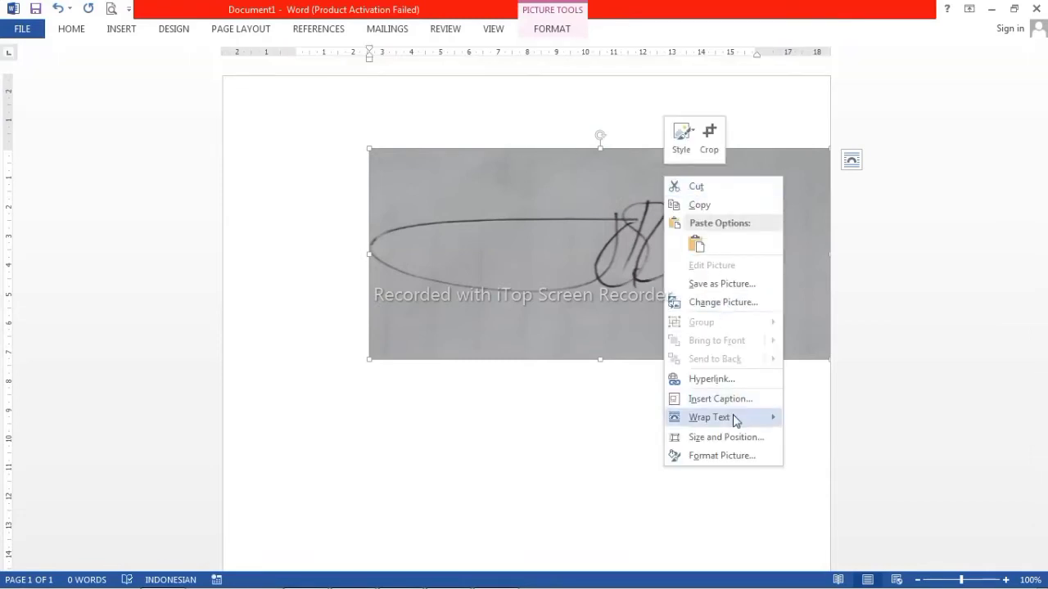
- Show the signature's Format Picture pane with Picture Corrections expanded
click(739, 461)
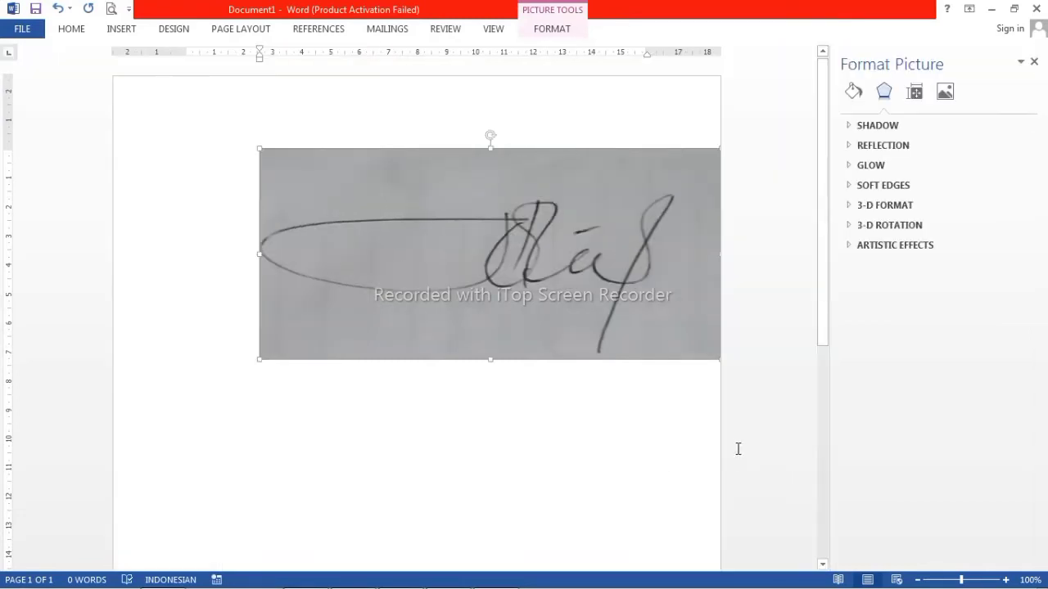
click(945, 93)
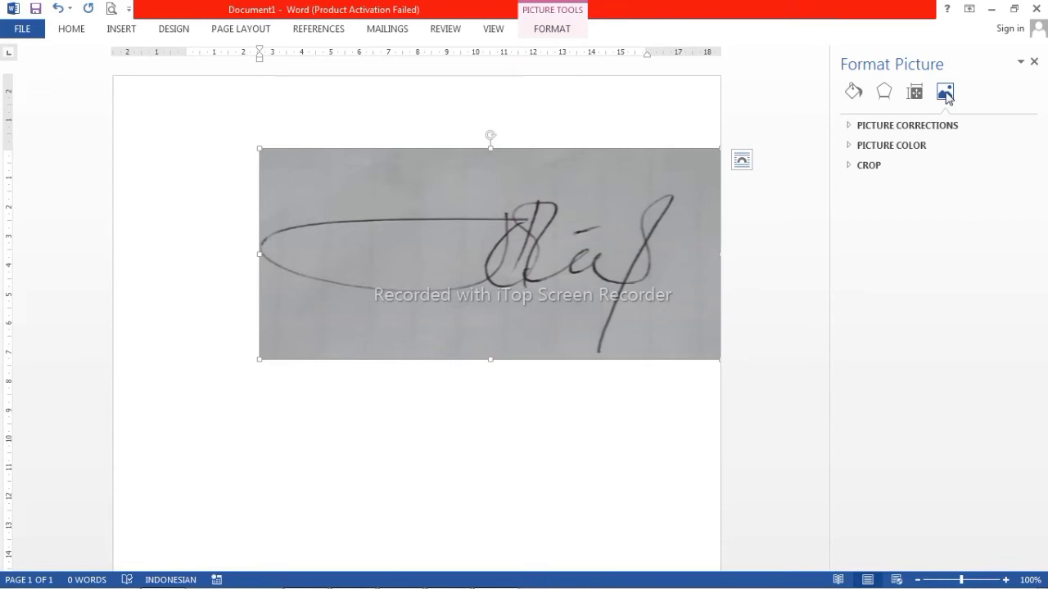
click(881, 130)
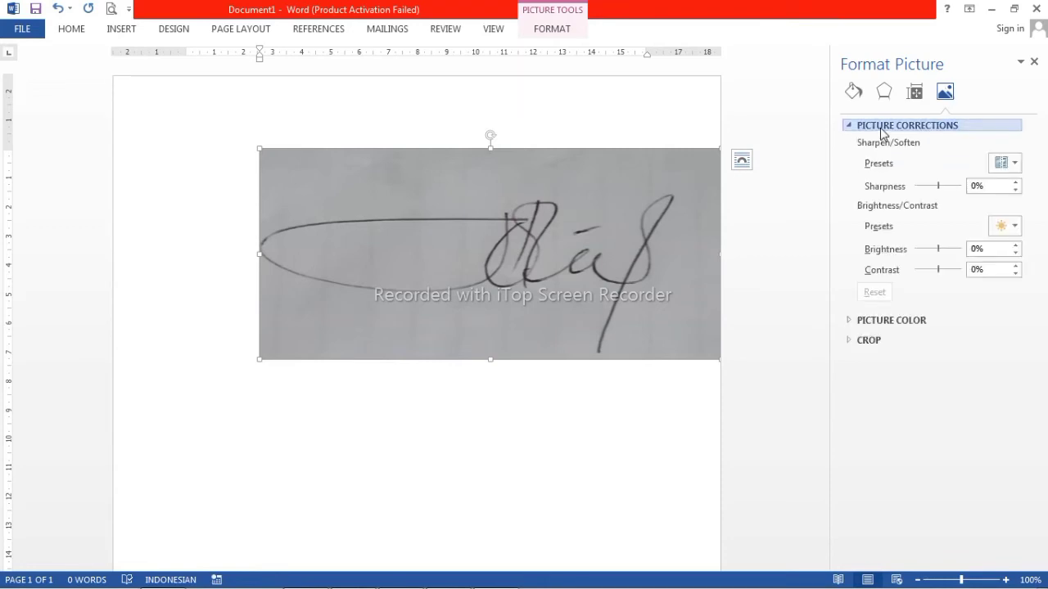
- Recolor the signature picture to Black and White: 50%
click(897, 325)
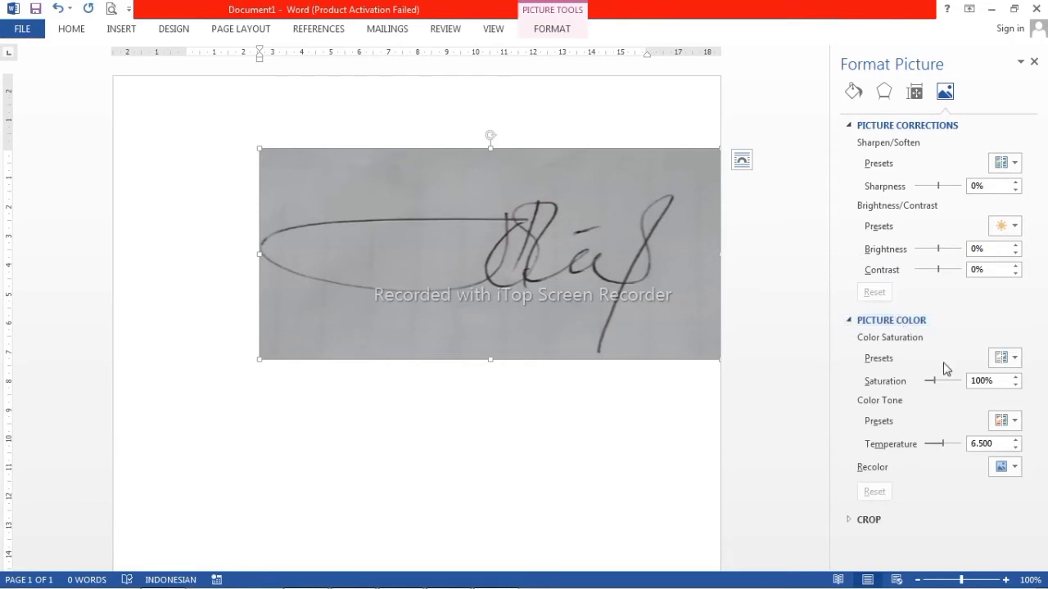
click(1005, 467)
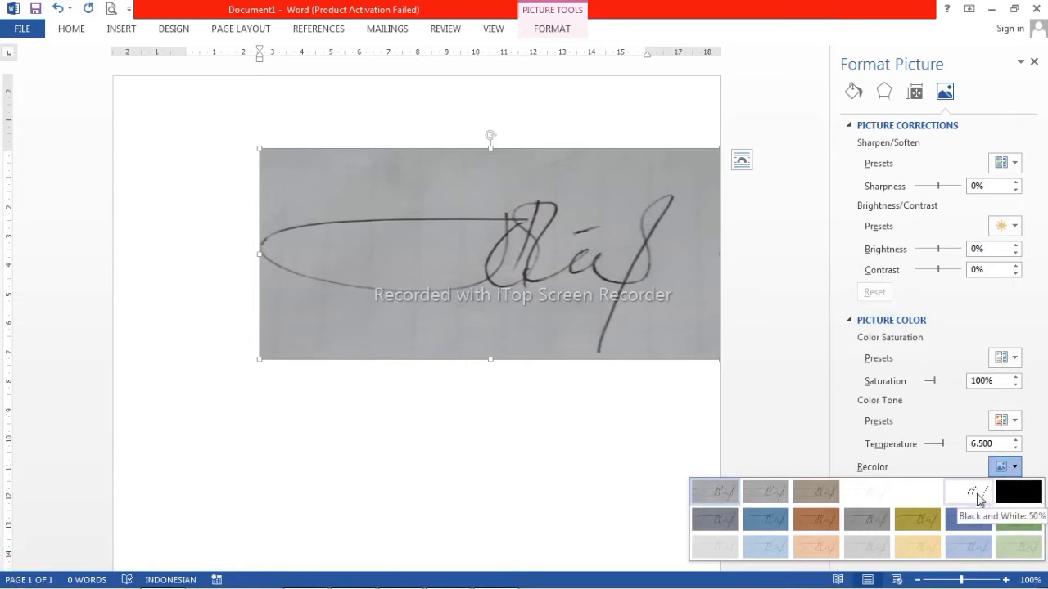
click(976, 493)
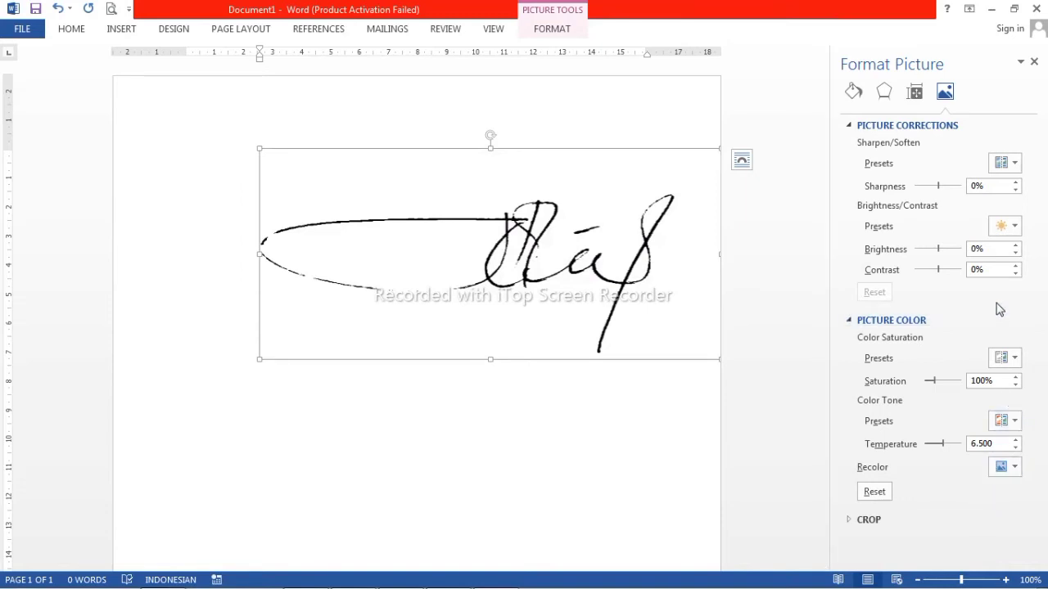
- Raise the colour saturation to 394% and set temperature to about 5.008
click(930, 380)
drag(930, 379, 929, 380)
drag(931, 381, 960, 382)
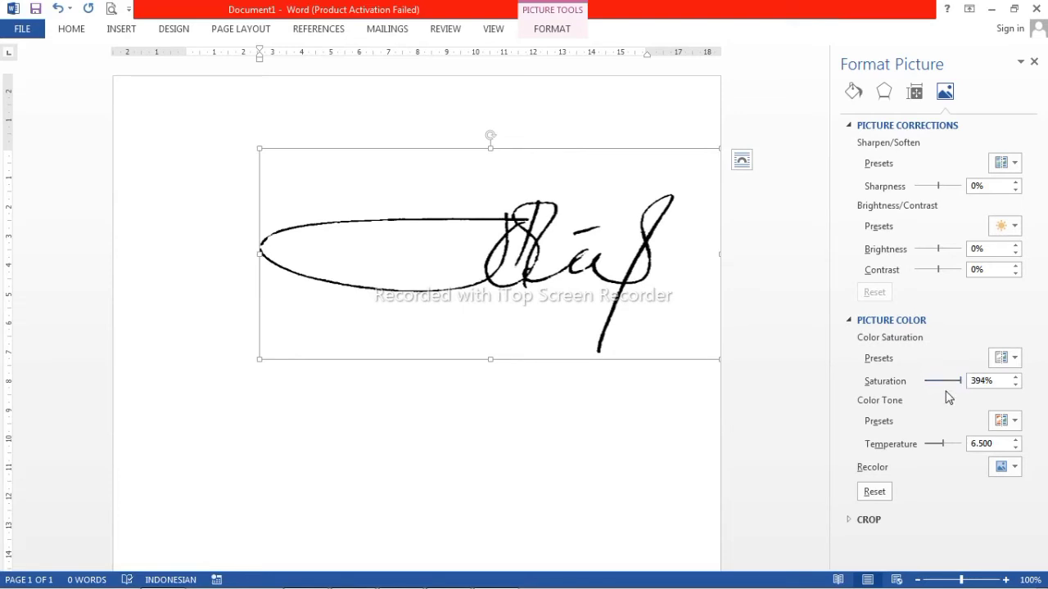
drag(942, 444, 942, 455)
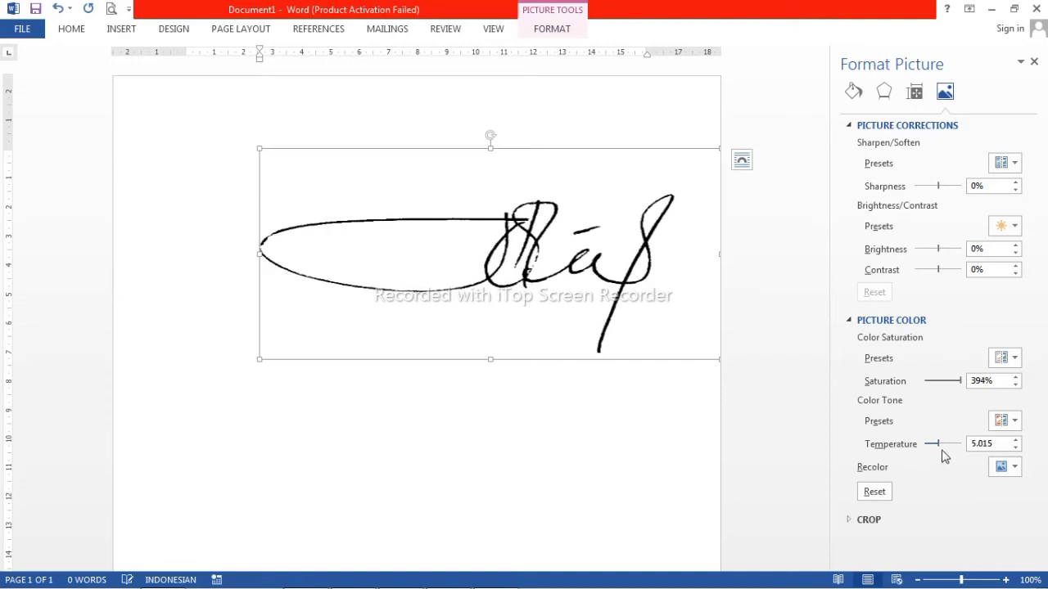
key(alt+n)
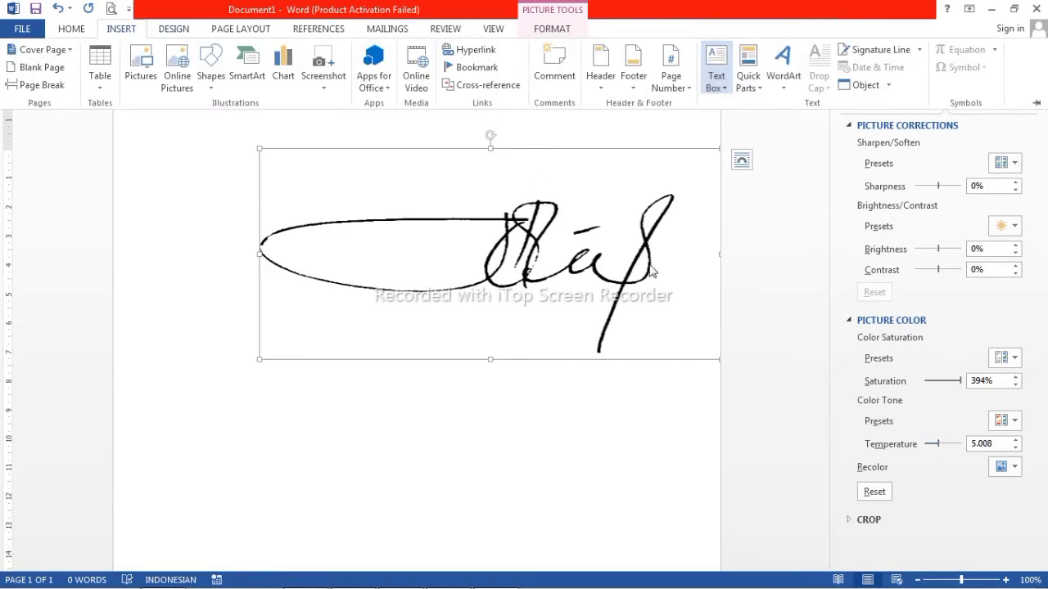
- Set the signature picture's text wrapping to In Front of Text
click(544, 215)
right_click(544, 211)
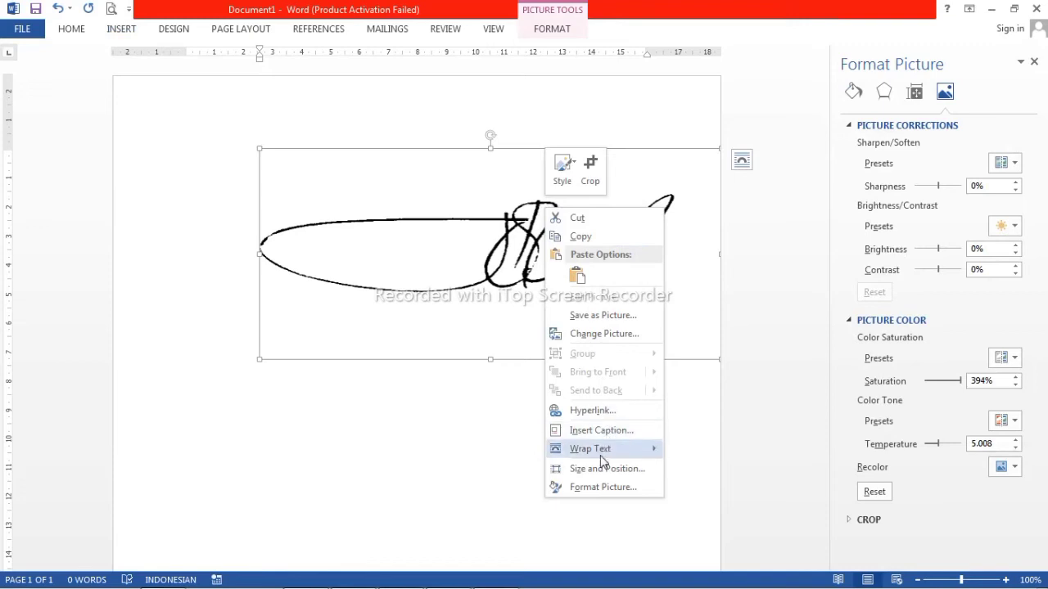
mouse_move(597, 458)
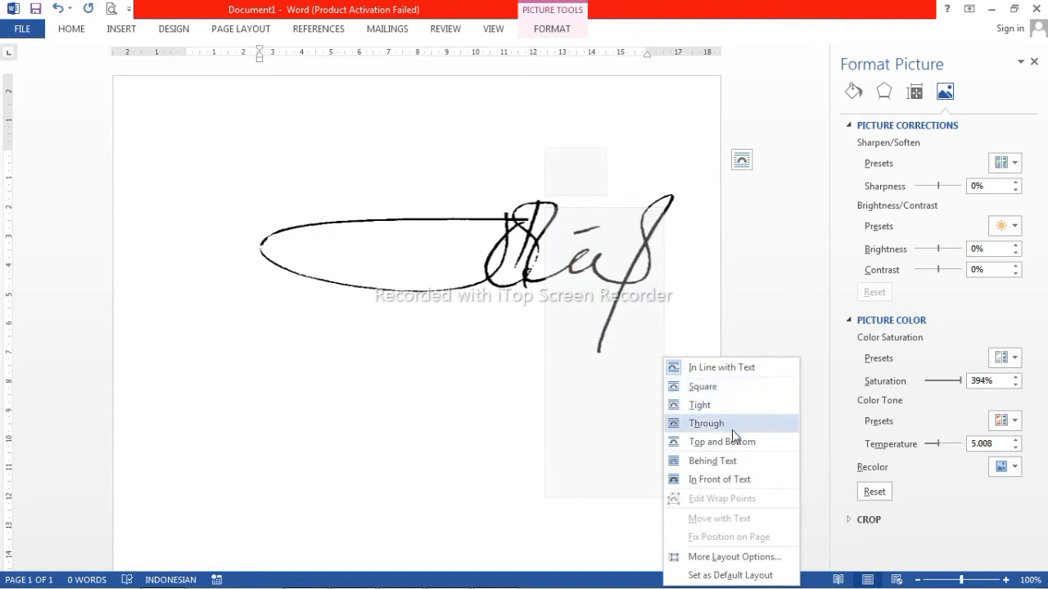
click(744, 481)
- Move the signature toward the top-left and shrink it to a much smaller size
drag(602, 187, 515, 188)
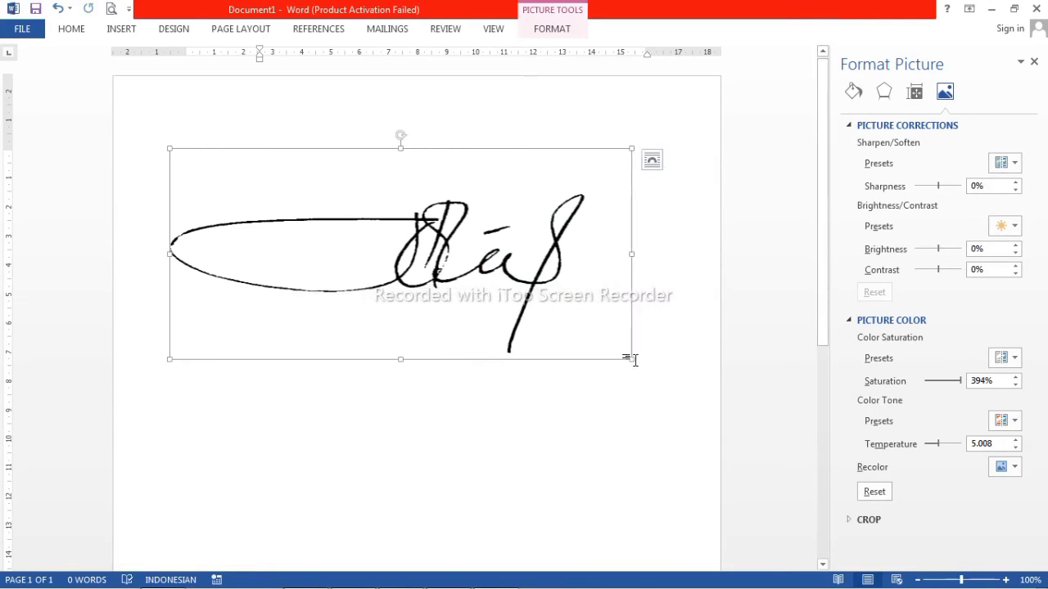
mouse_move(631, 359)
mouse_down()
mouse_move(459, 308)
mouse_move(465, 315)
mouse_move(431, 268)
mouse_up()
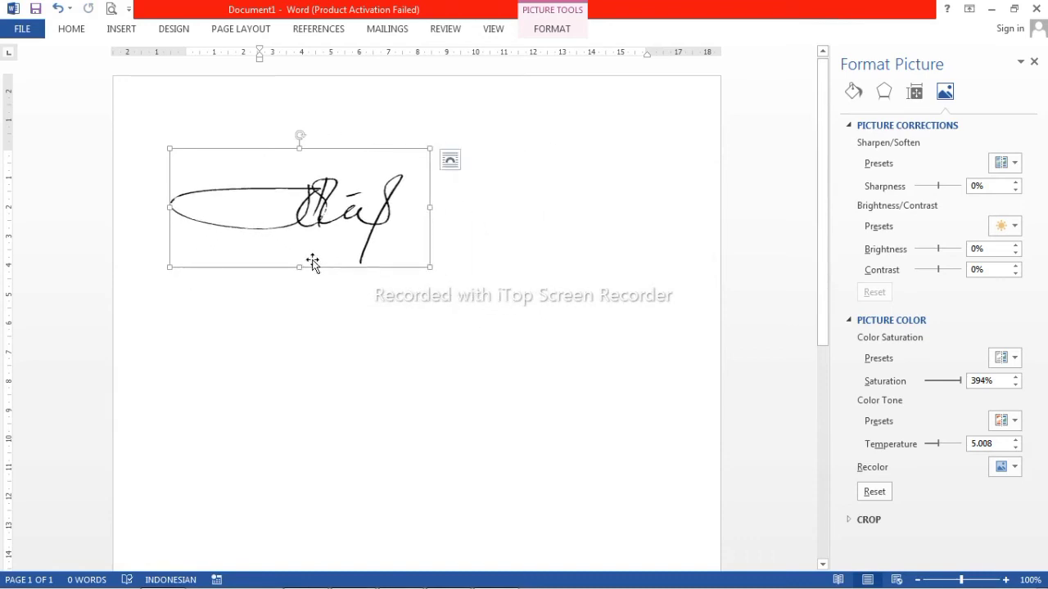
drag(356, 202, 428, 222)
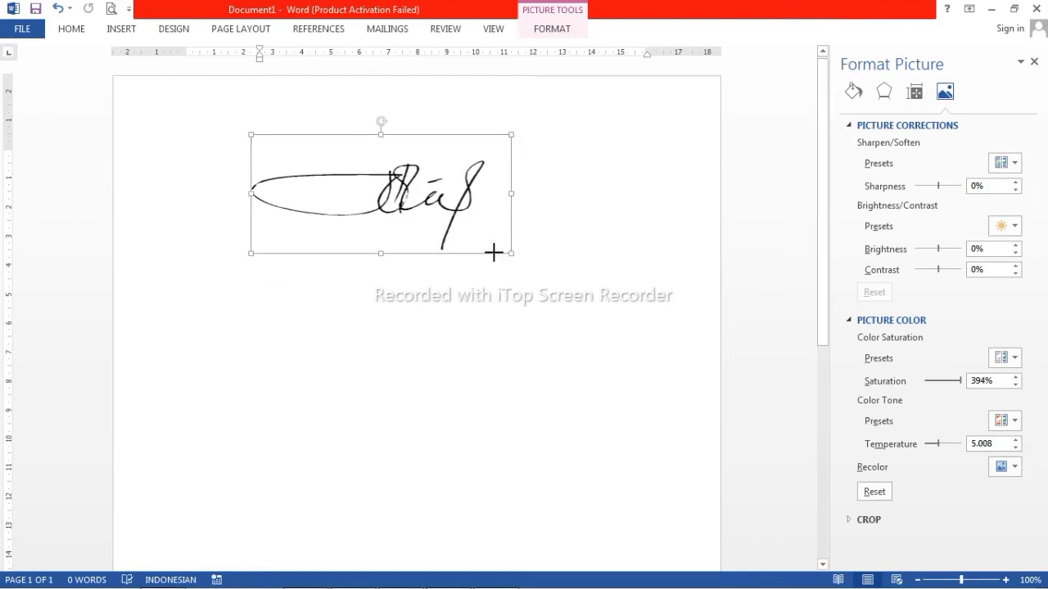
drag(511, 255, 470, 243)
click(35, 72)
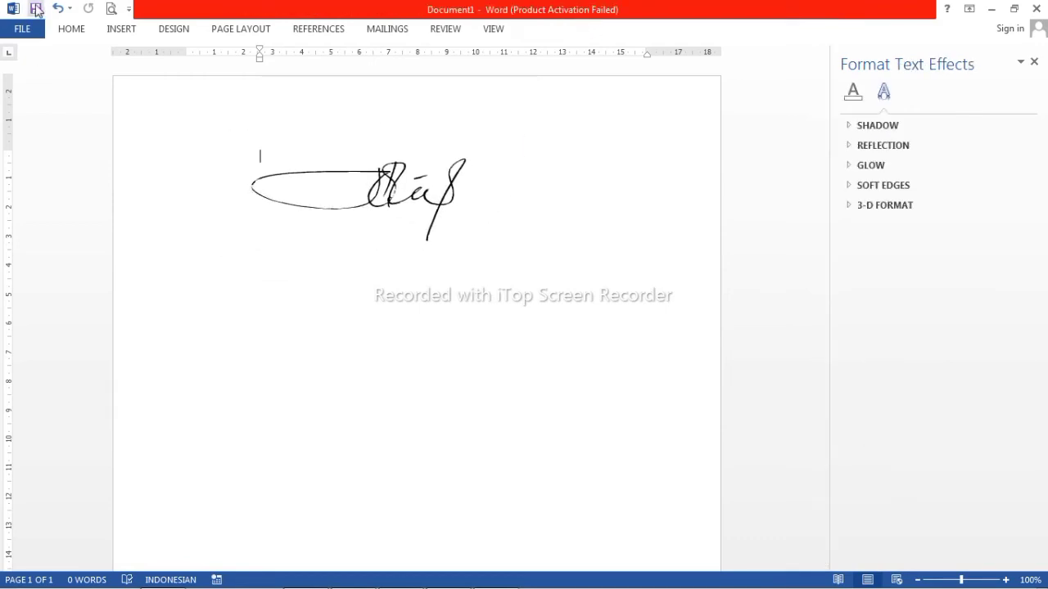
- Save the document as 'TTD KU' in the Documents library as a Word Document
click(35, 9)
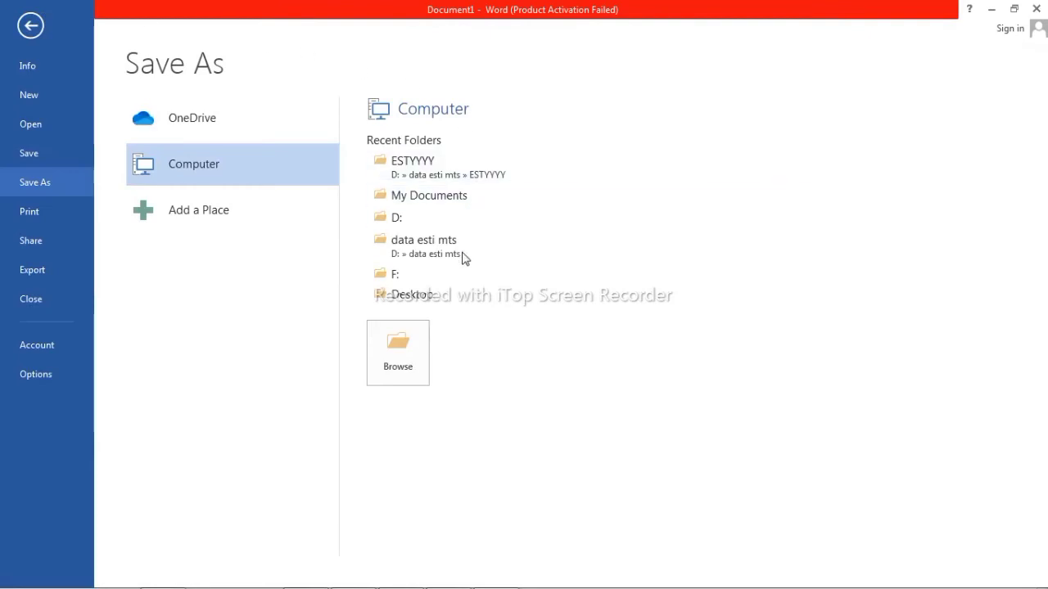
click(399, 344)
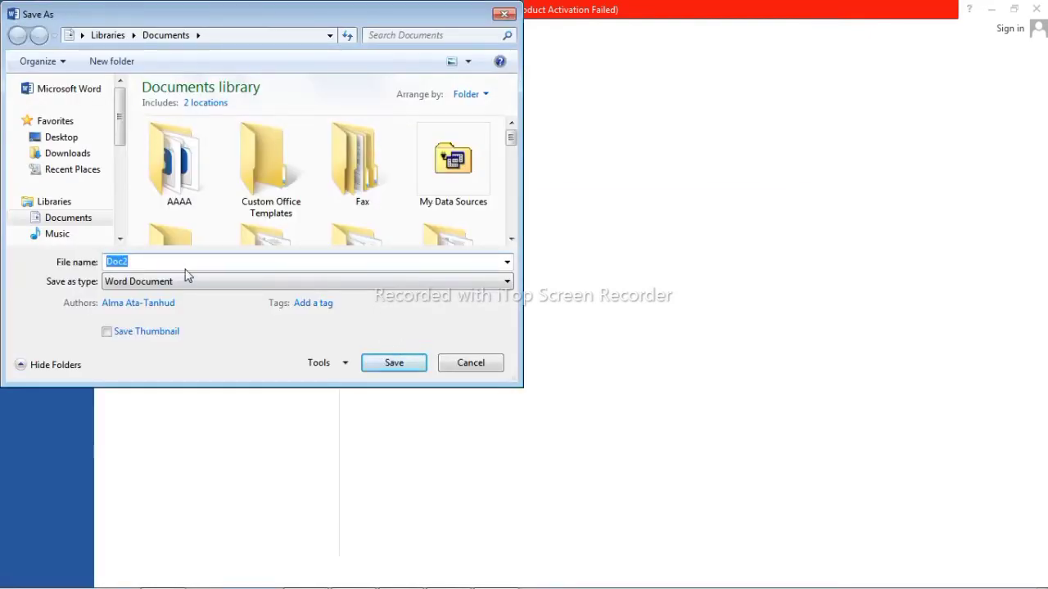
text(TTD KU)
click(69, 218)
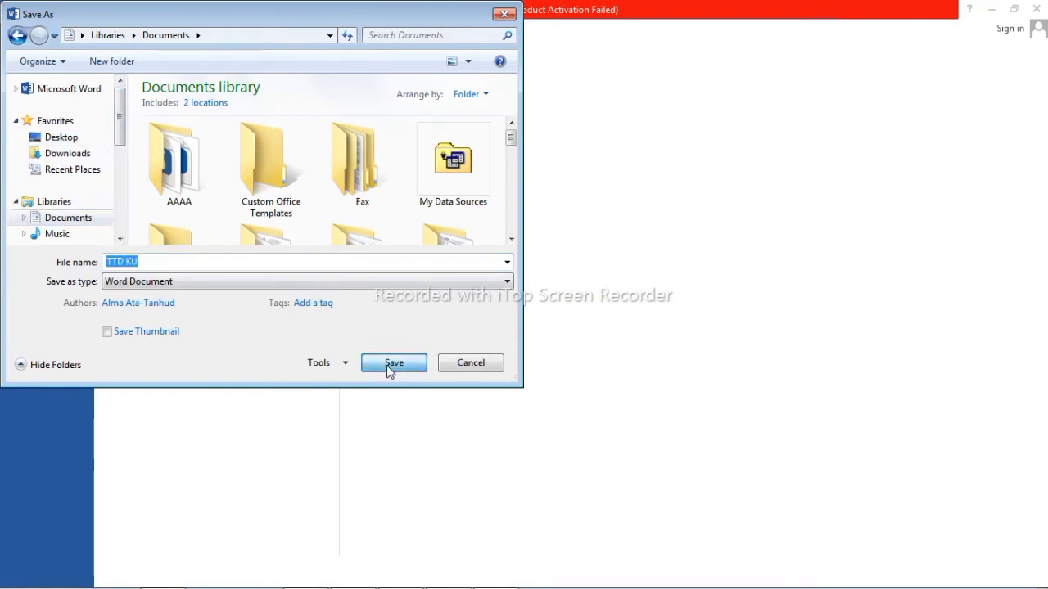
click(391, 365)
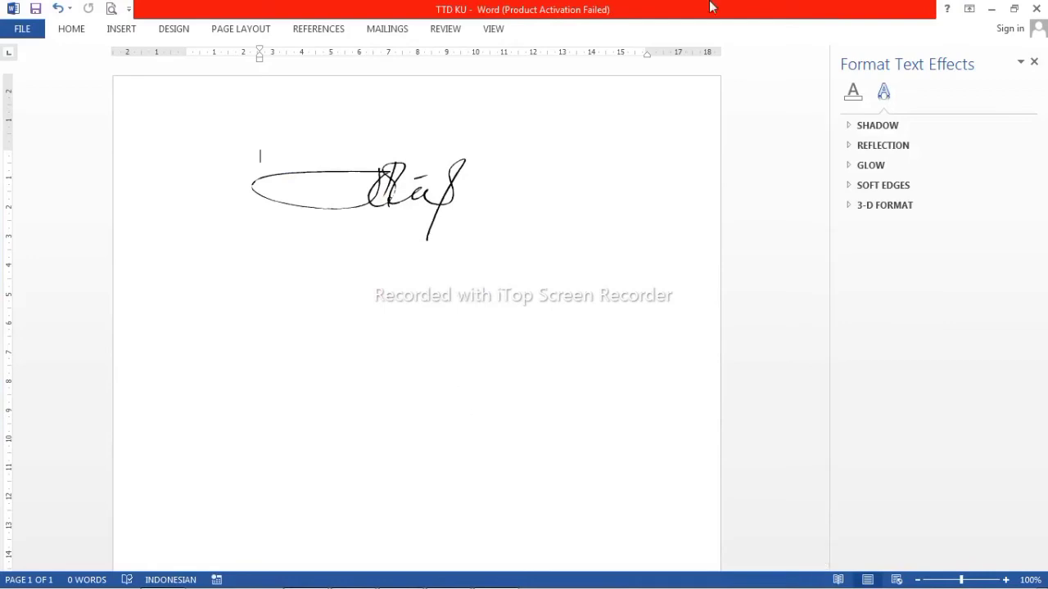
- Close TTD KU and format the signatory block as 14 pt Times New Roman, single-spaced
click(1038, 8)
click(71, 29)
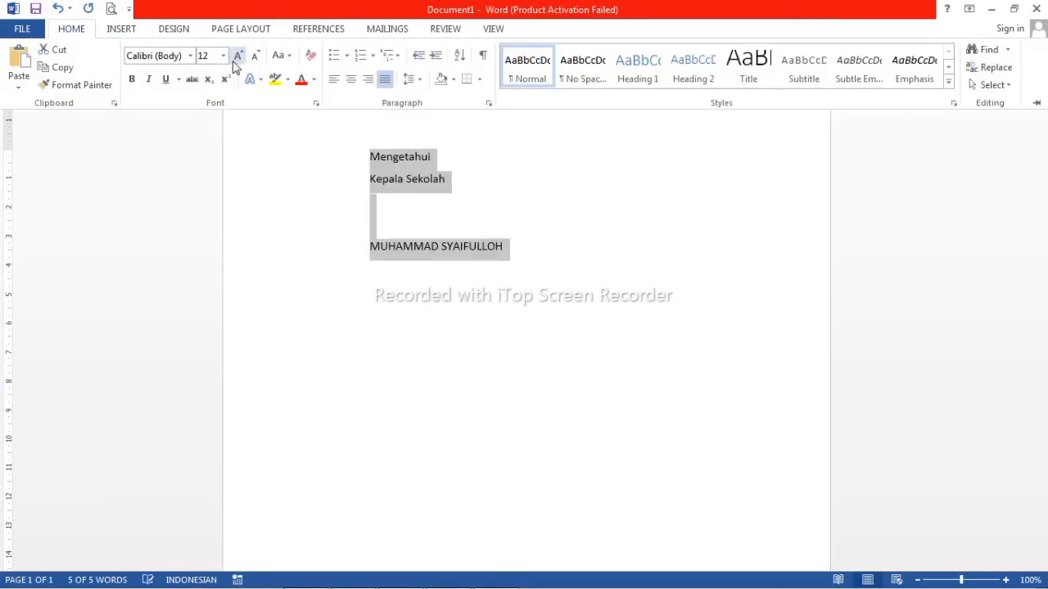
click(223, 56)
click(207, 146)
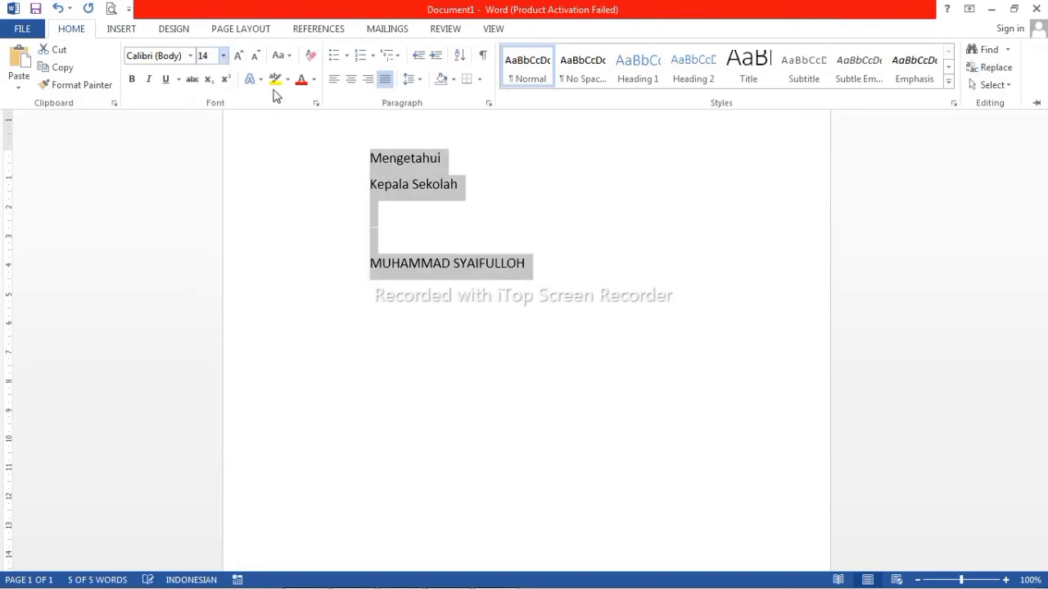
click(409, 78)
click(471, 208)
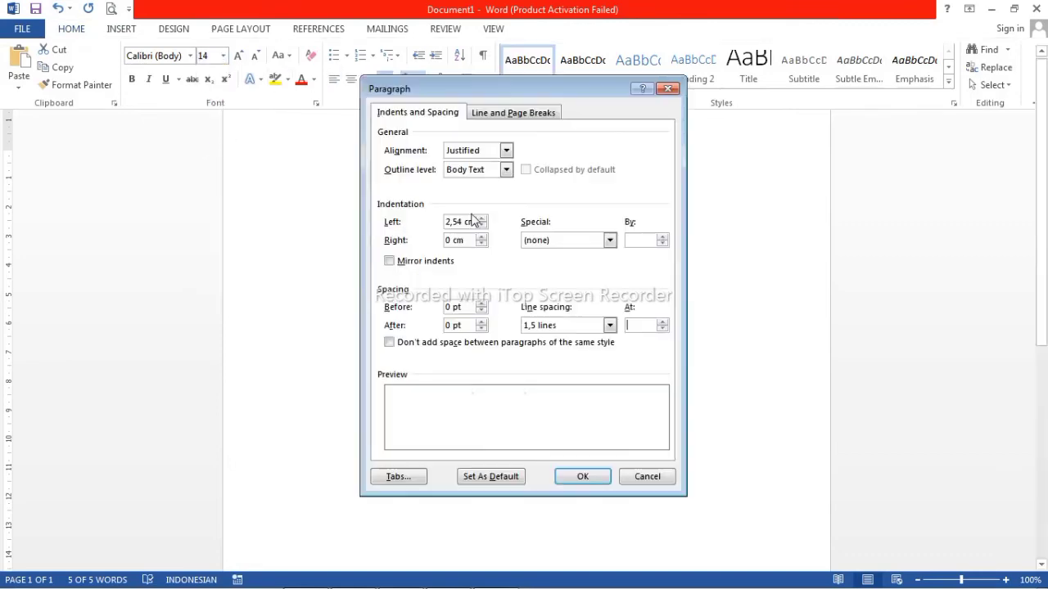
click(577, 478)
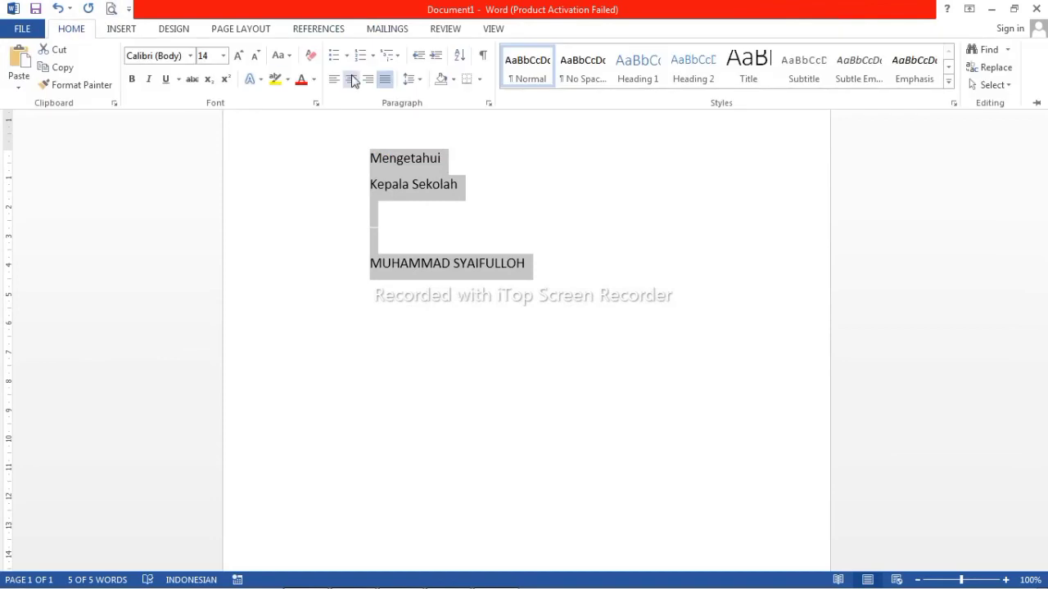
click(409, 79)
click(422, 98)
click(190, 56)
click(180, 155)
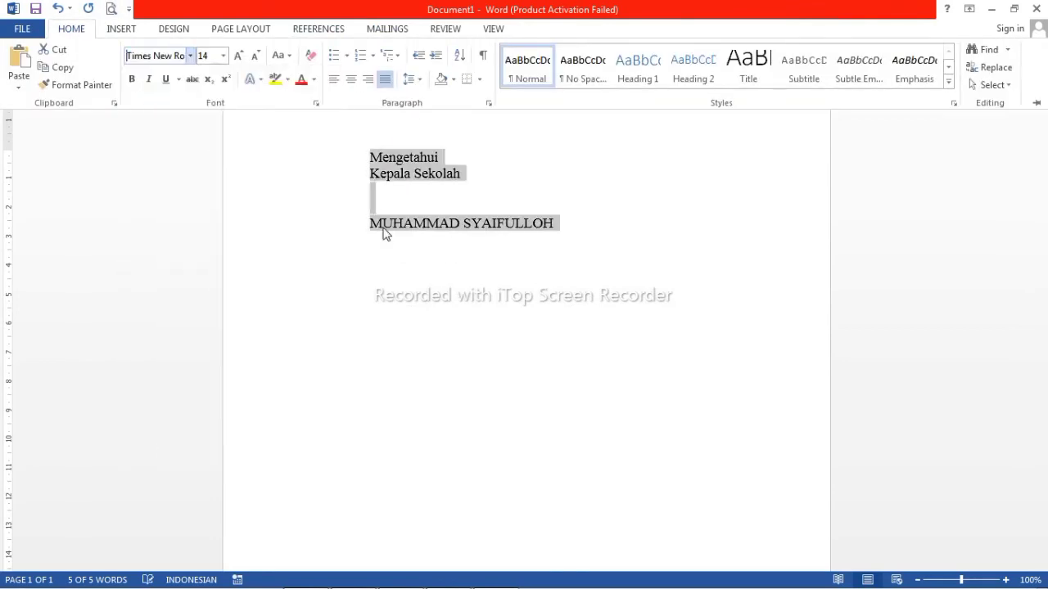
- Make the signatory name line bold and underlined
click(385, 234)
triple_click(386, 238)
click(71, 29)
click(131, 79)
click(166, 79)
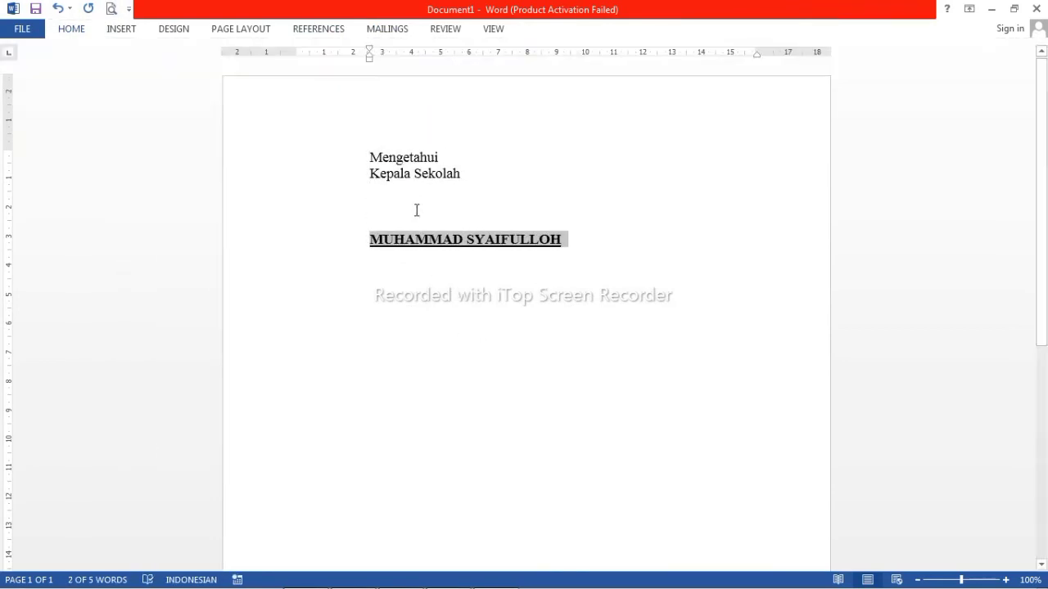
click(370, 198)
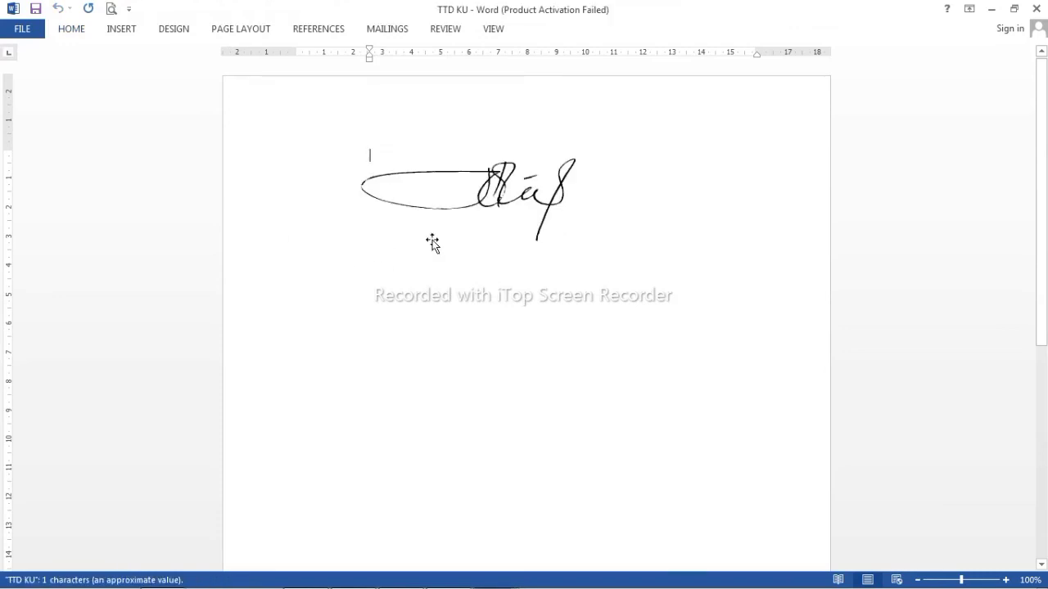
click(489, 203)
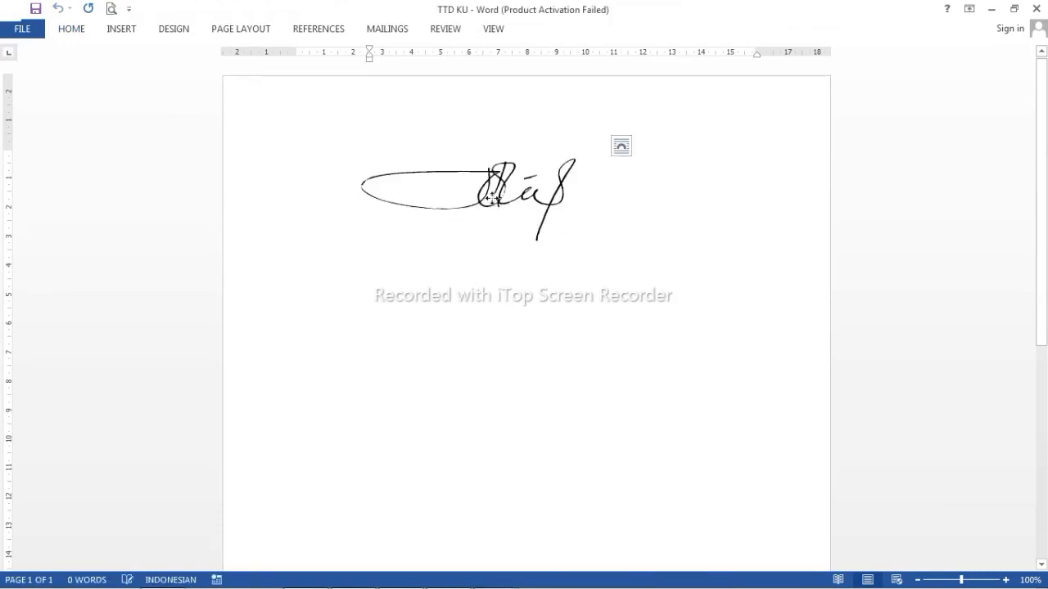
- Copy the TTD KU signature and paste it into Document1's empty line with Keep Source Formatting
right_click(527, 167)
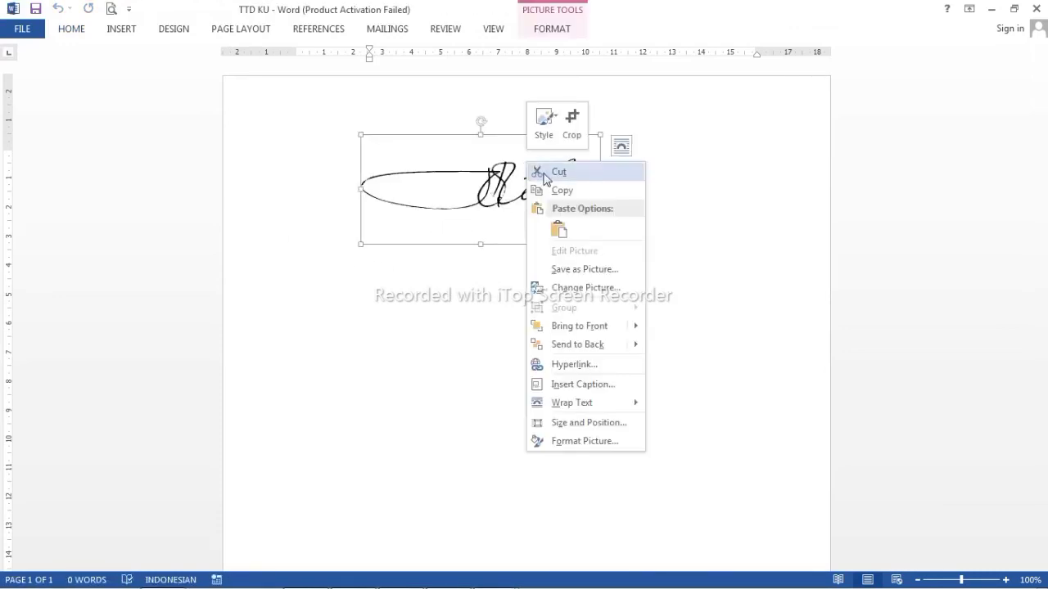
click(583, 195)
mouse_move(327, 582)
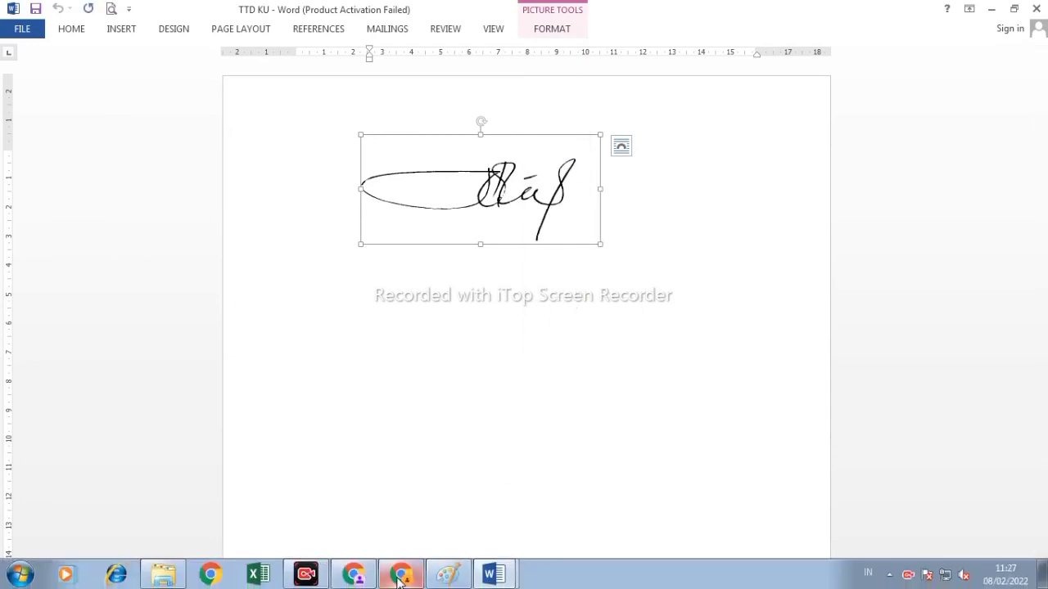
mouse_move(494, 574)
click(498, 513)
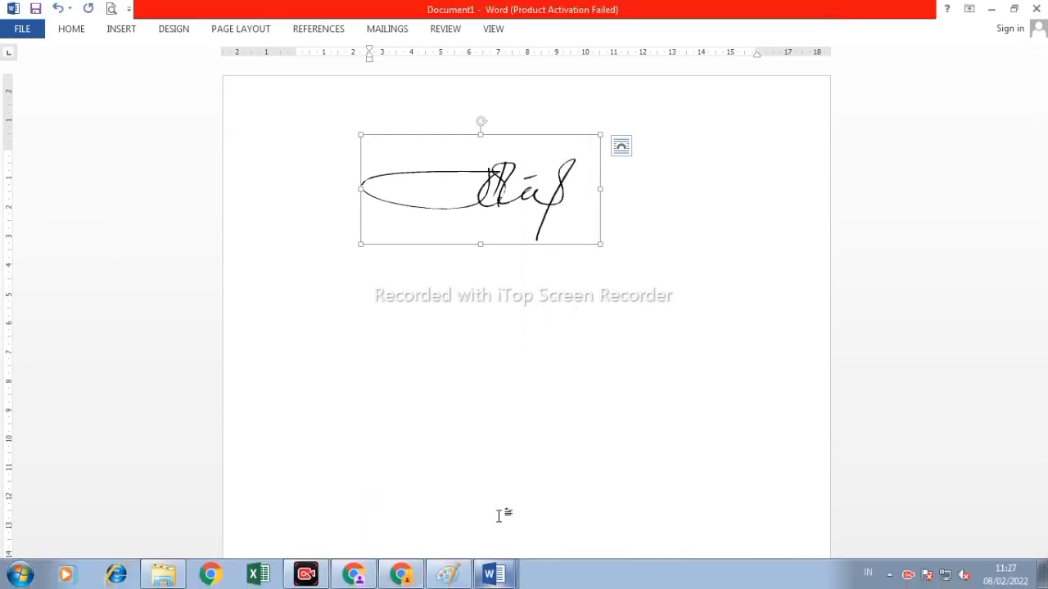
right_click(384, 205)
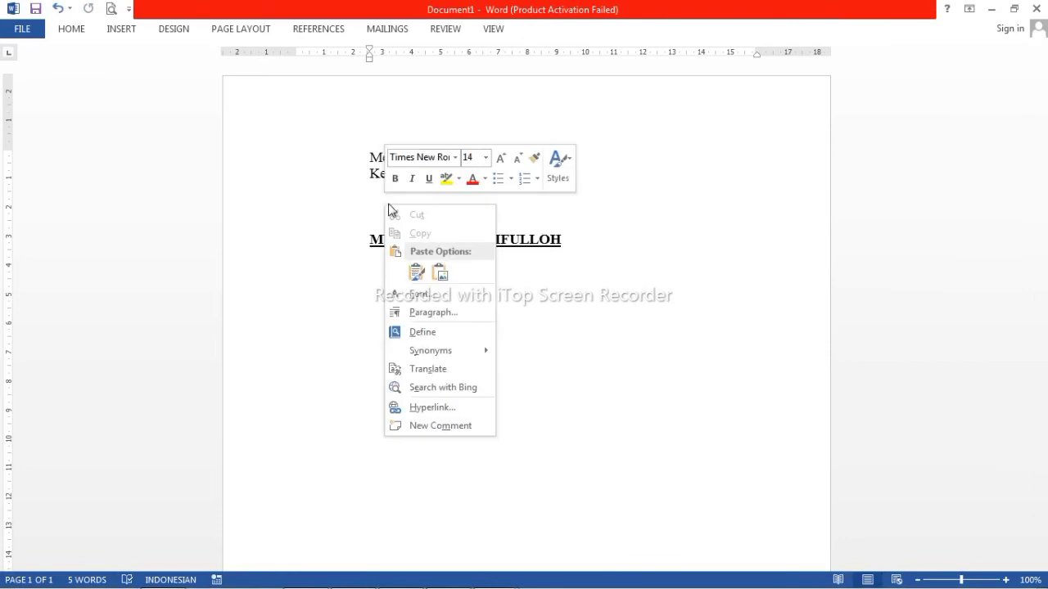
click(417, 274)
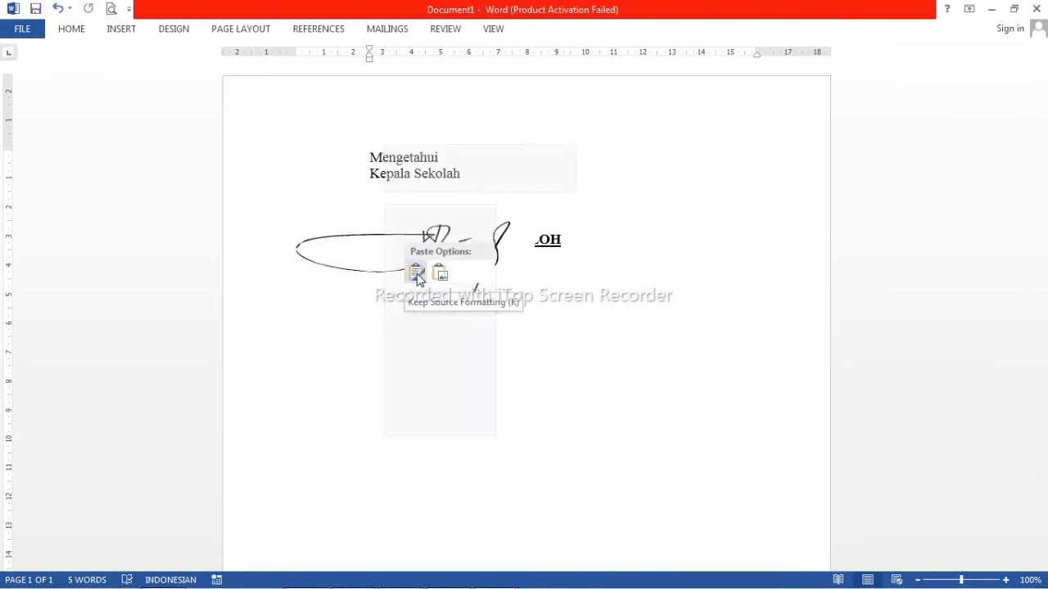
- Shrink the pasted signature and position it over the name line
drag(438, 263, 455, 239)
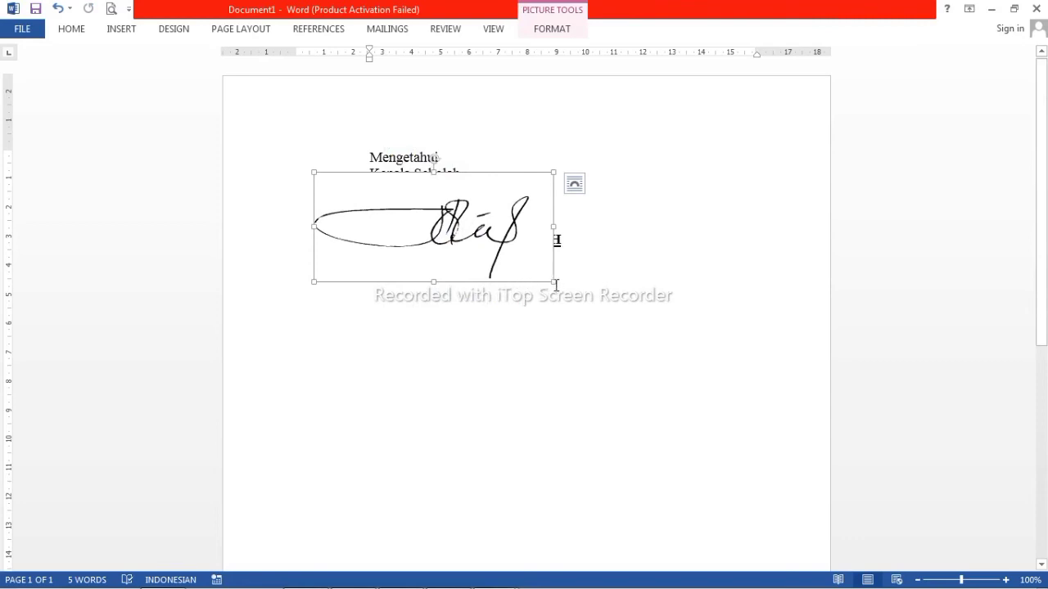
drag(550, 280, 450, 234)
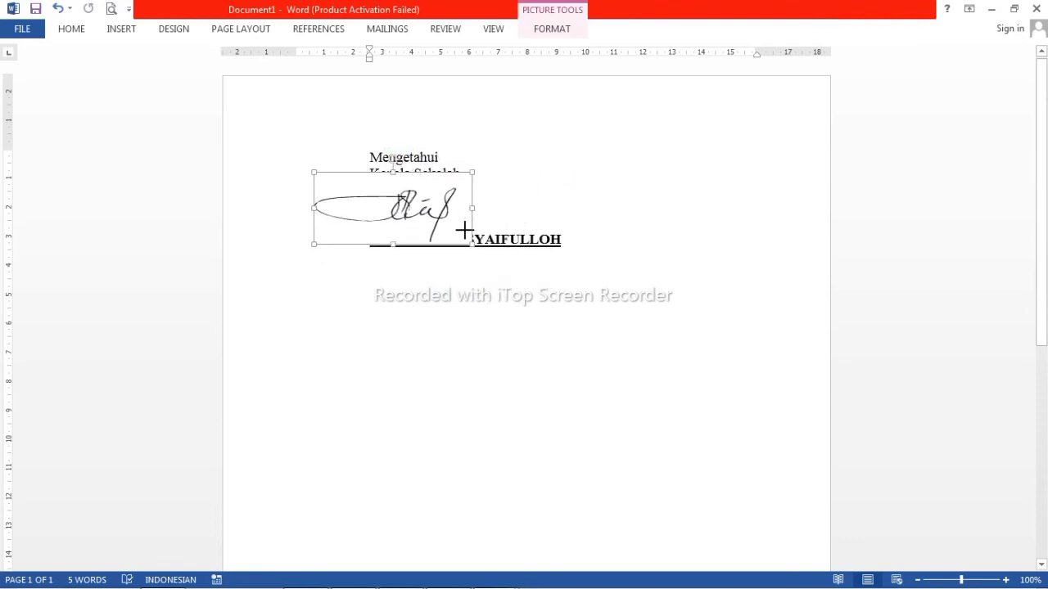
drag(396, 209, 448, 217)
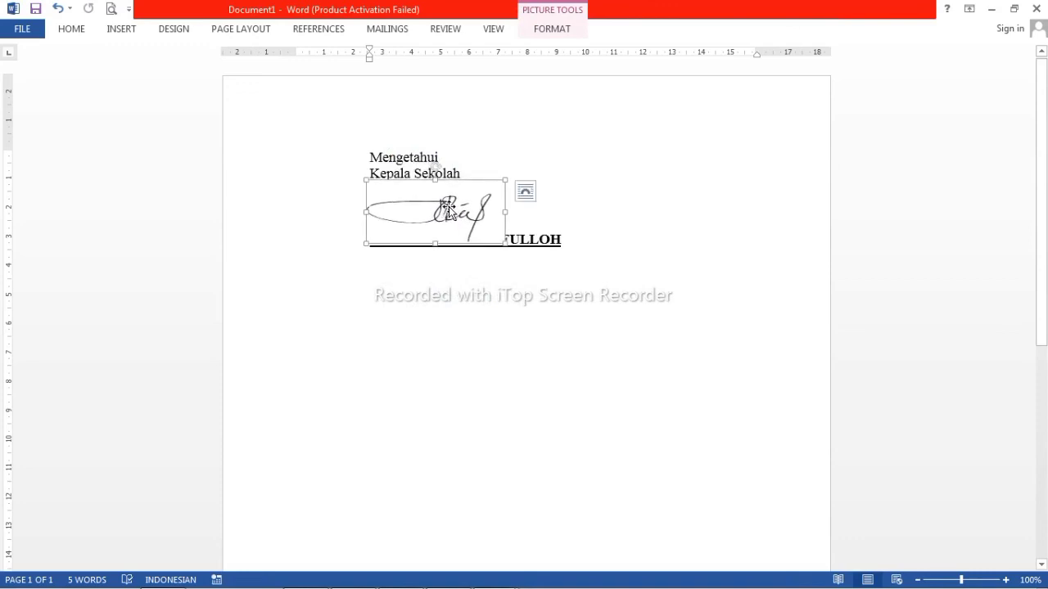
- Set the signature's wrapping to Behind Text and nudge it just above the underlined name
right_click(448, 207)
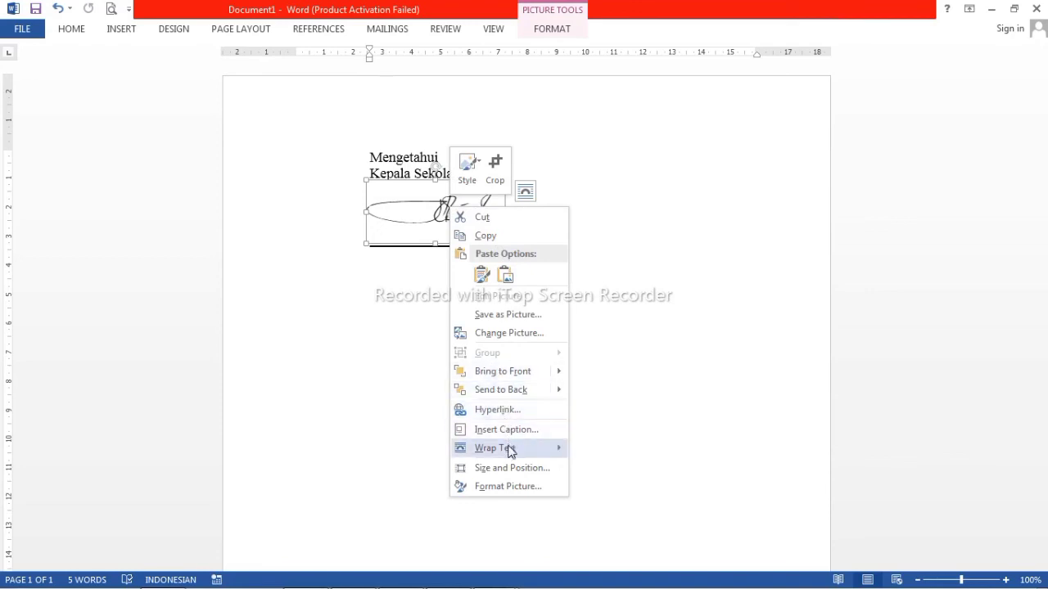
mouse_move(510, 452)
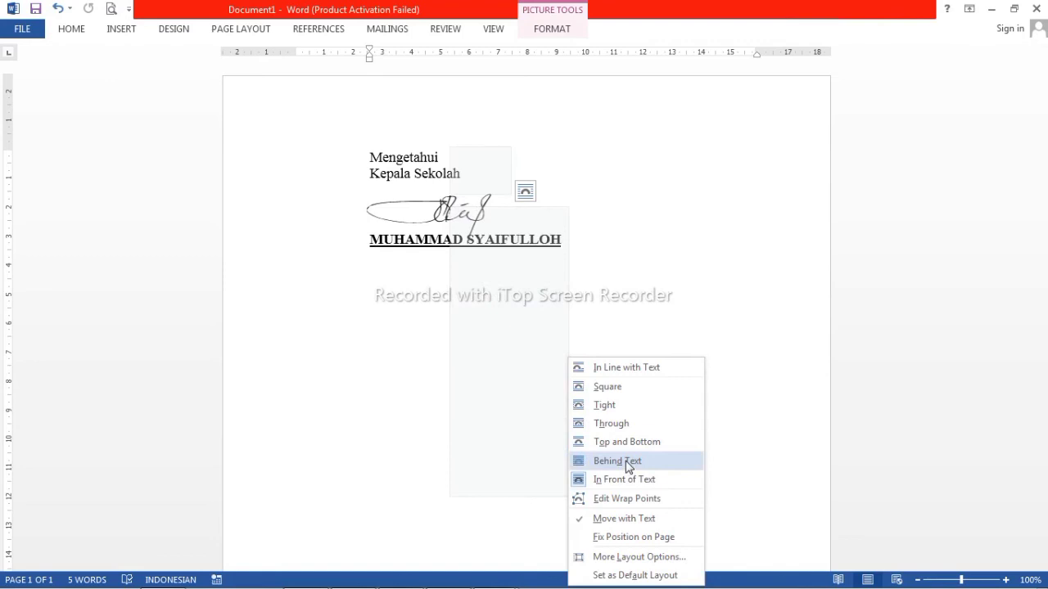
click(627, 461)
click(578, 355)
click(448, 207)
drag(449, 208, 444, 201)
click(495, 239)
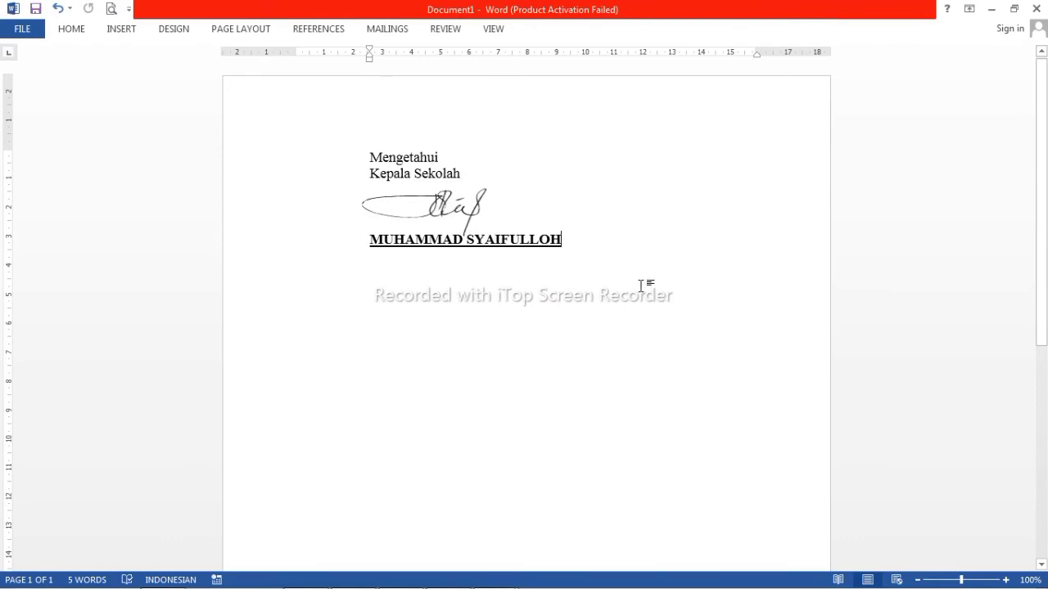